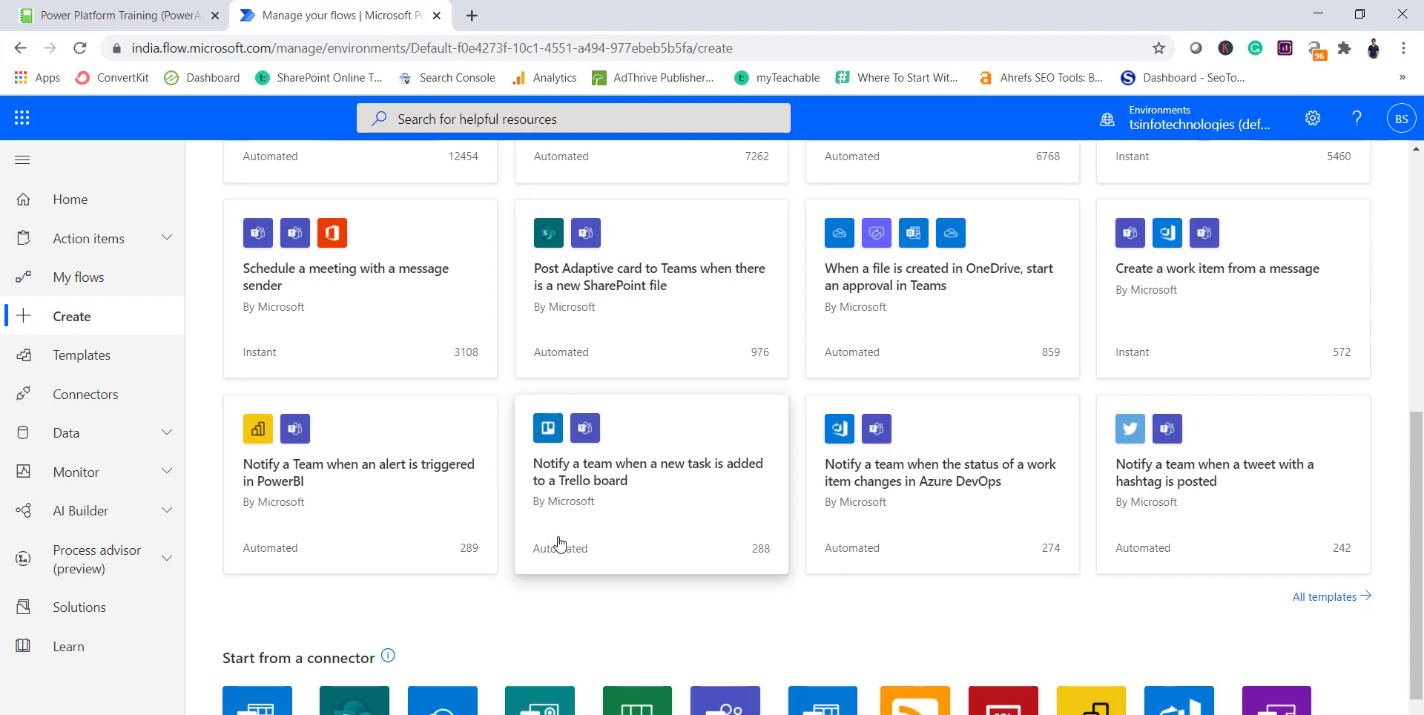
# Step: Start a scheduled cloud flow from blank and name it Schedule Email For Demo
pyautogui.scroll(-2, 557, 541)
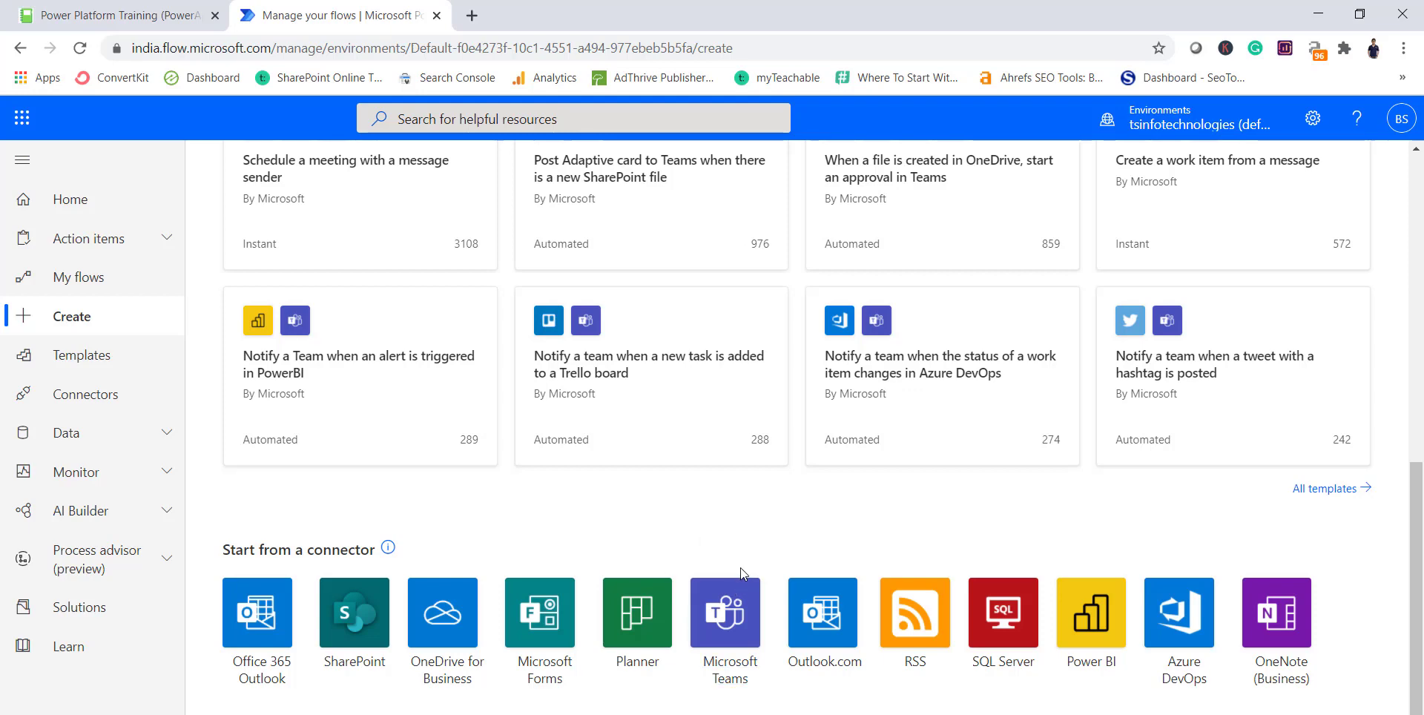
pyautogui.scroll(9, 744, 569)
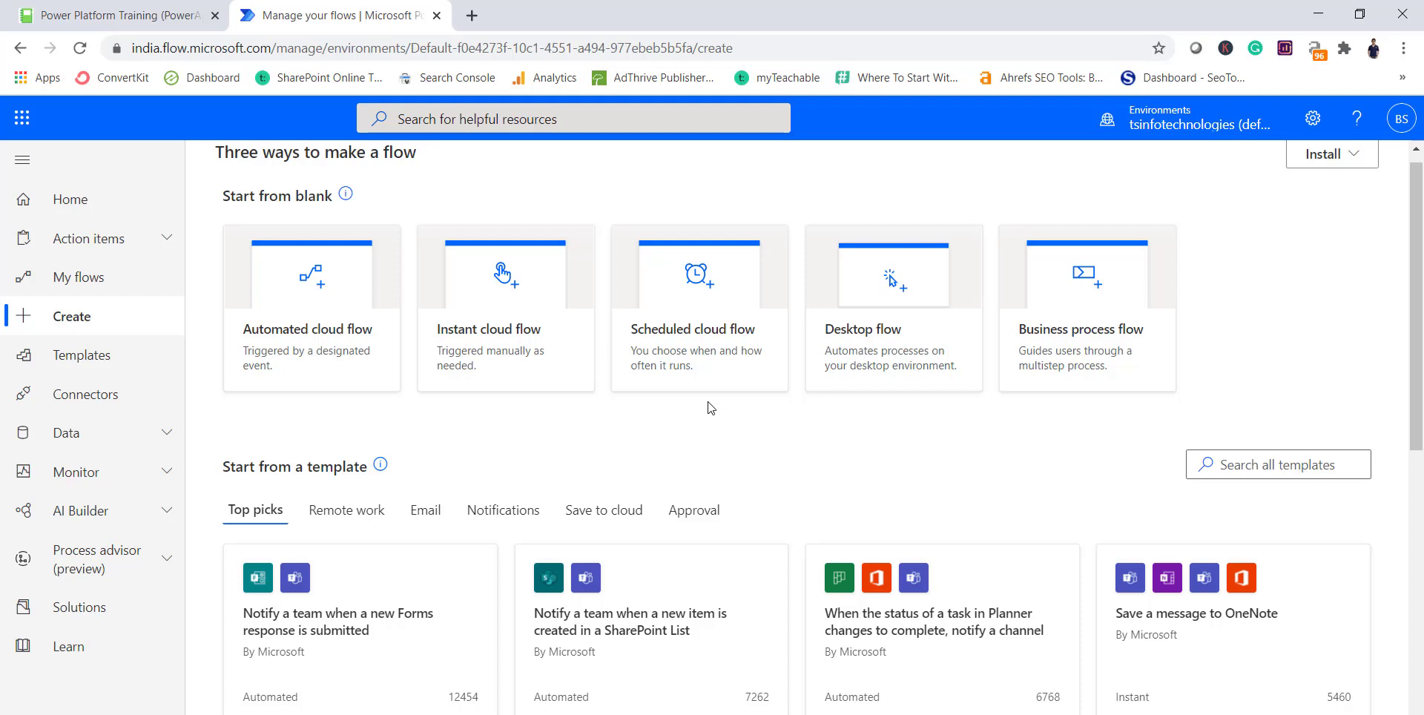
pyautogui.click(693, 304)
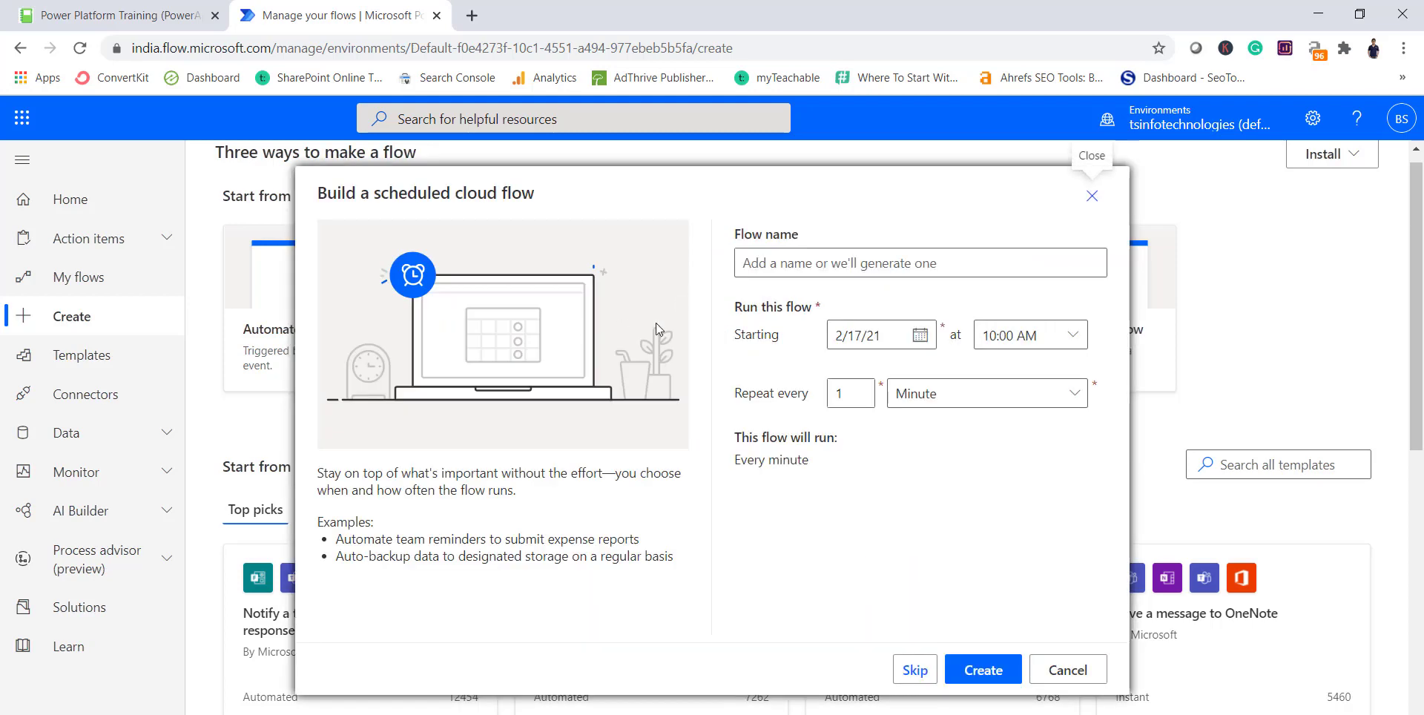
pyautogui.click(771, 263)
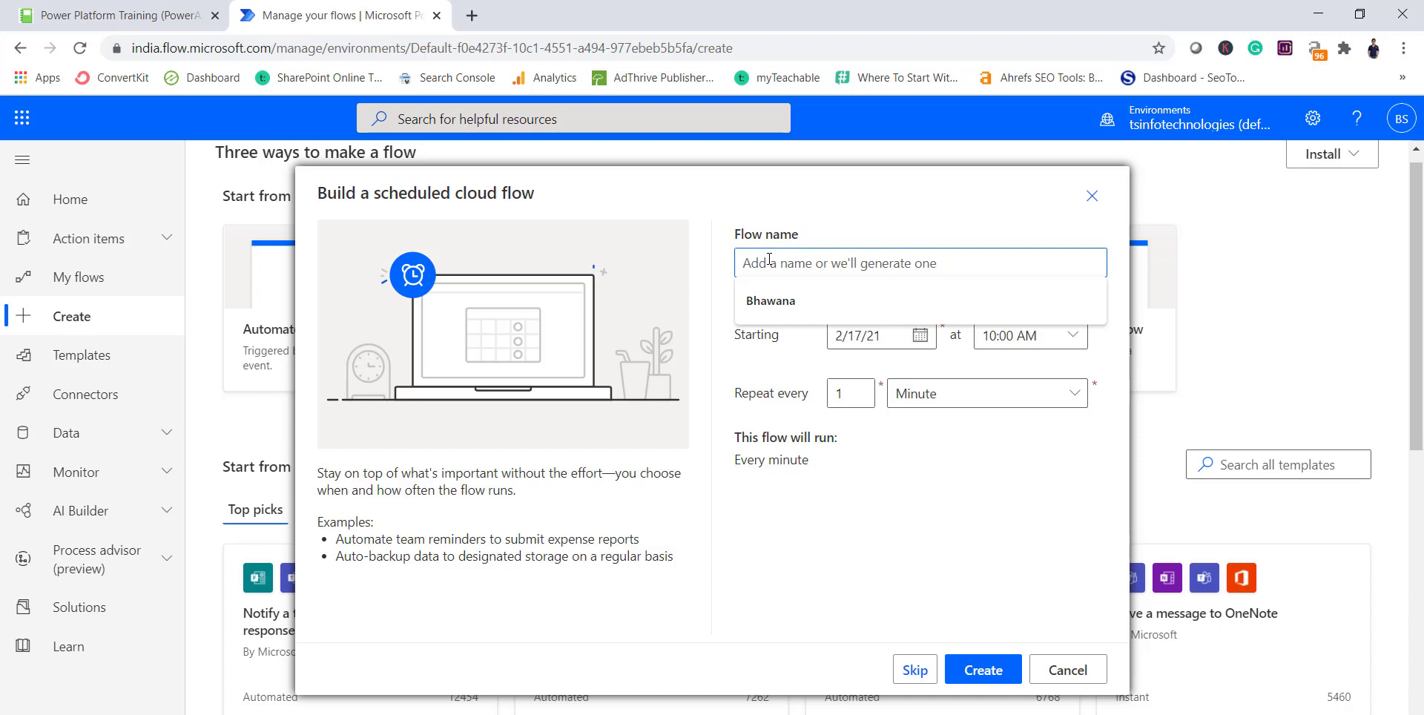
pyautogui.write('Schedul')
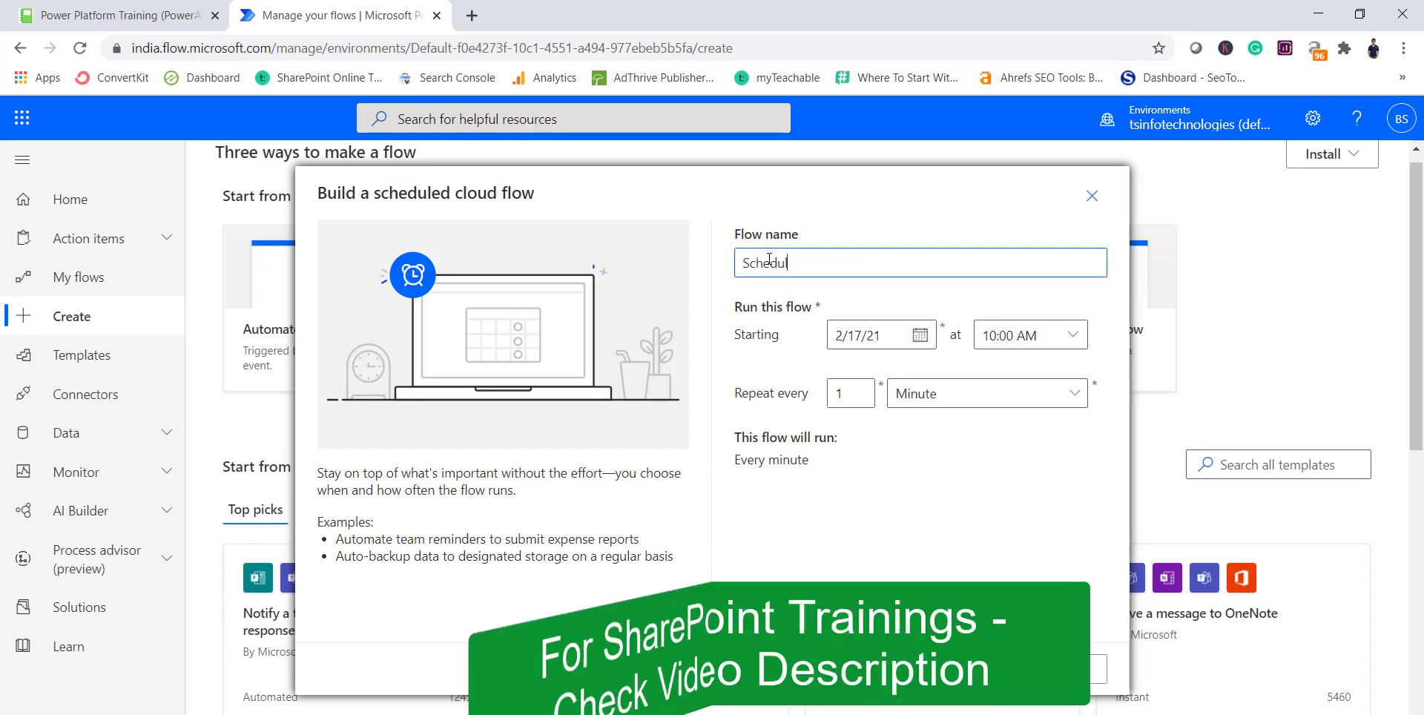
pyautogui.write('e Email For Demo')
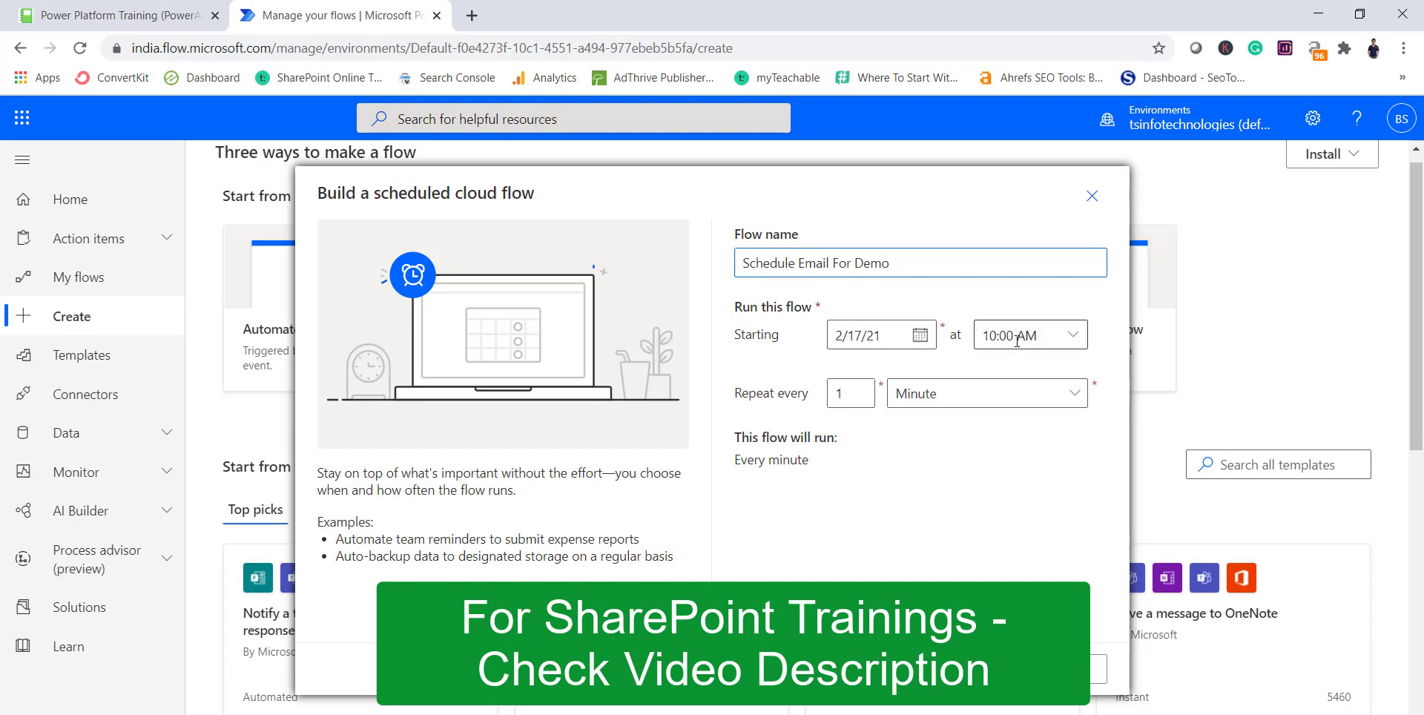
# Step: Set the flow to repeat every 2 minutes and create it
pyautogui.click(846, 397)
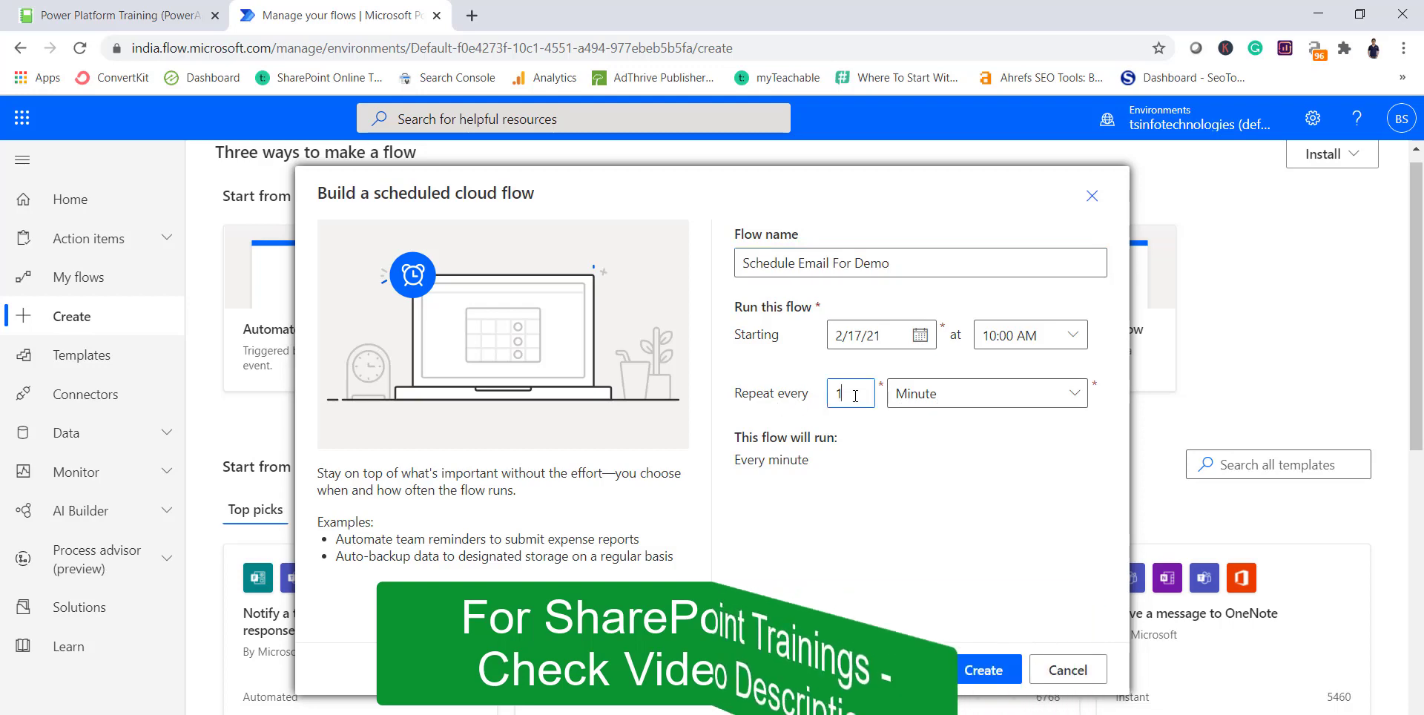
pyautogui.moveTo(854, 395); pyautogui.dragTo(822, 401)
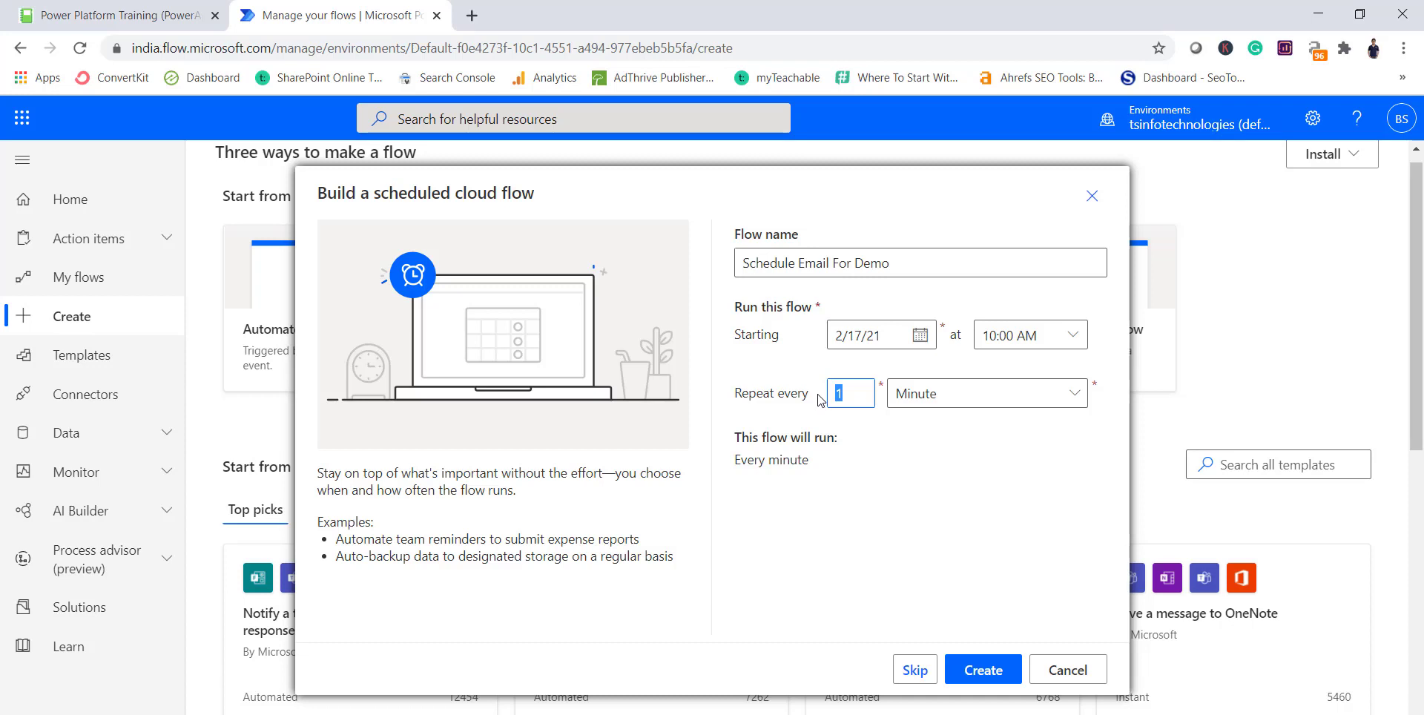
pyautogui.write('2')
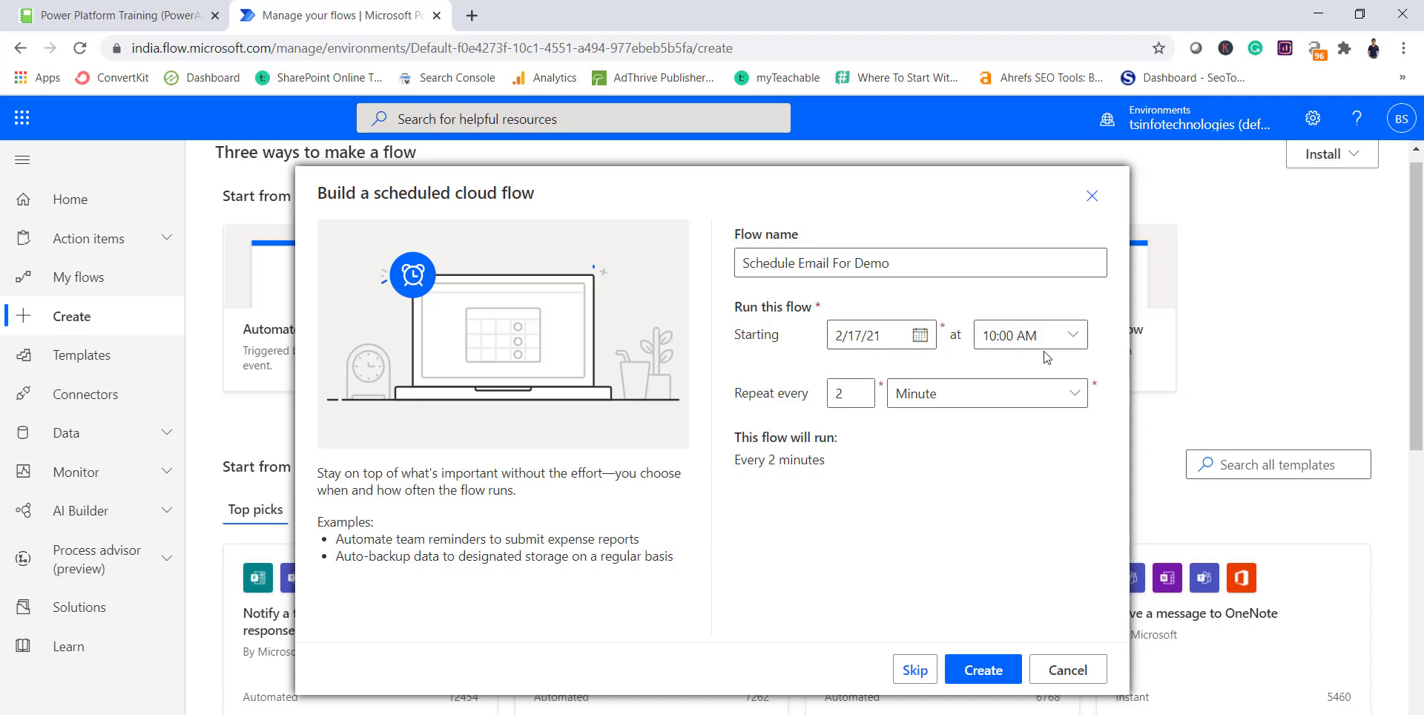
pyautogui.click(973, 391)
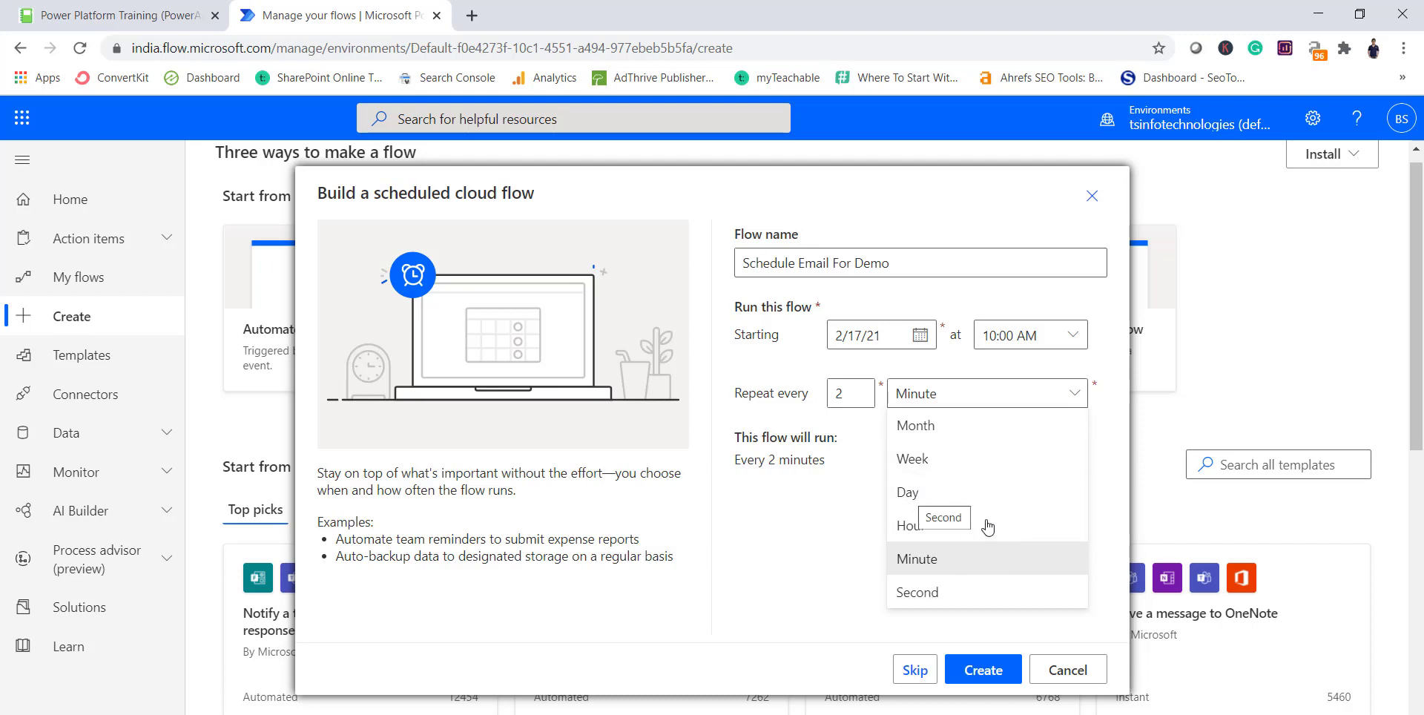
pyautogui.click(787, 562)
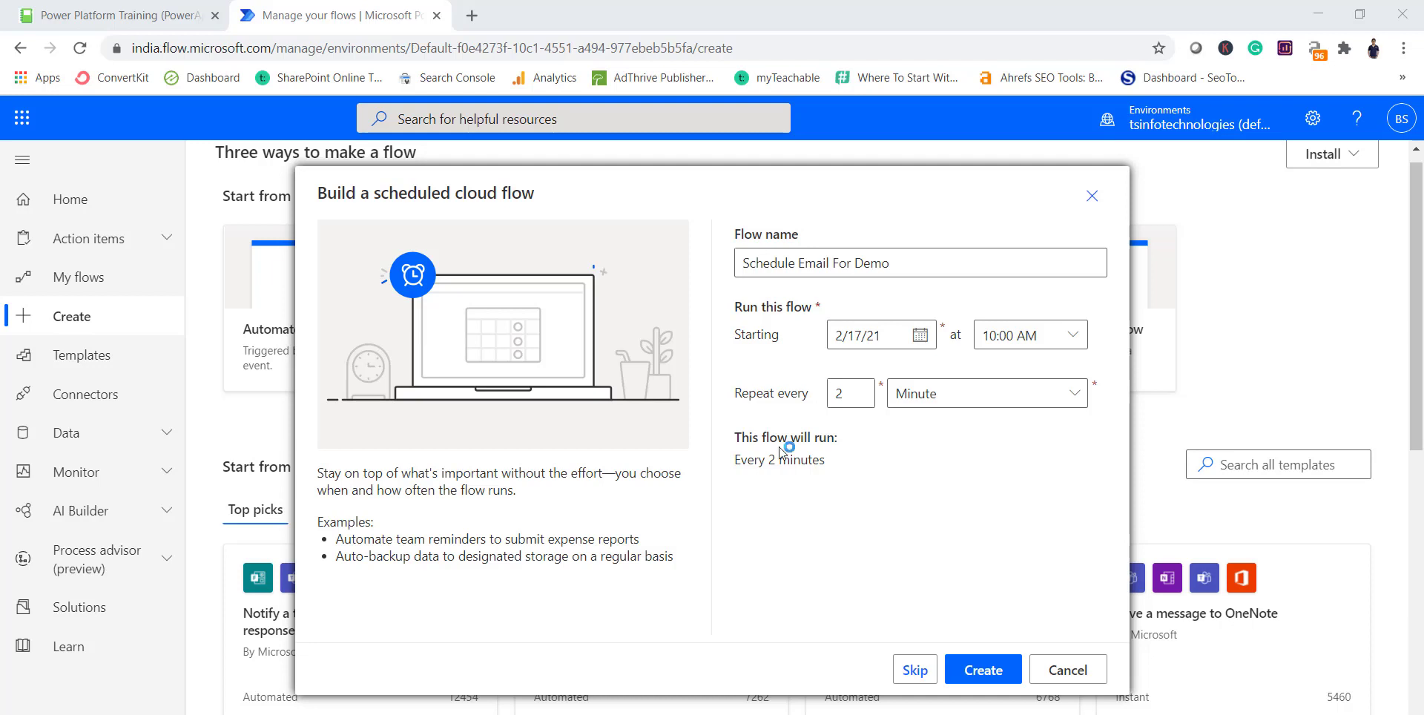
pyautogui.click(915, 670)
pyautogui.click(983, 670)
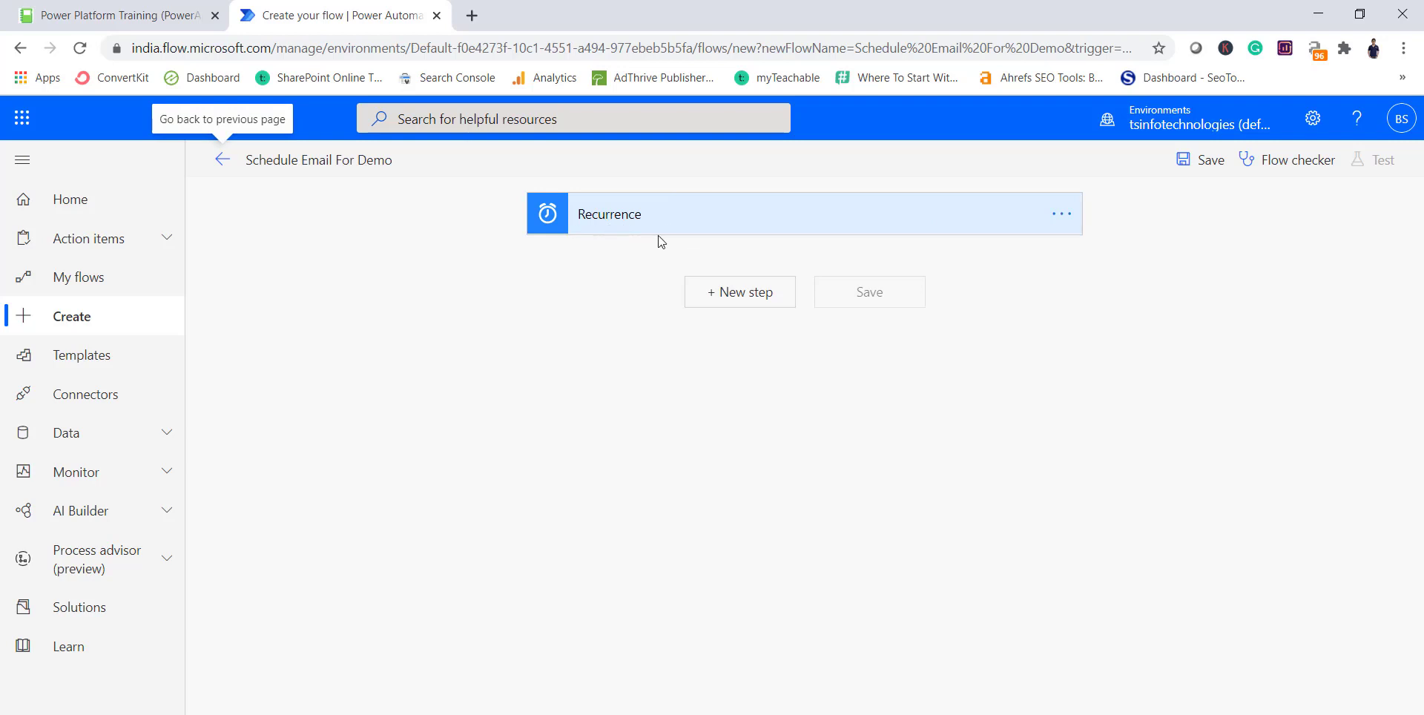
# Step: Add the Mail action Send an email notification (V3) after the Recurrence trigger and show its advanced options
pyautogui.click(755, 300)
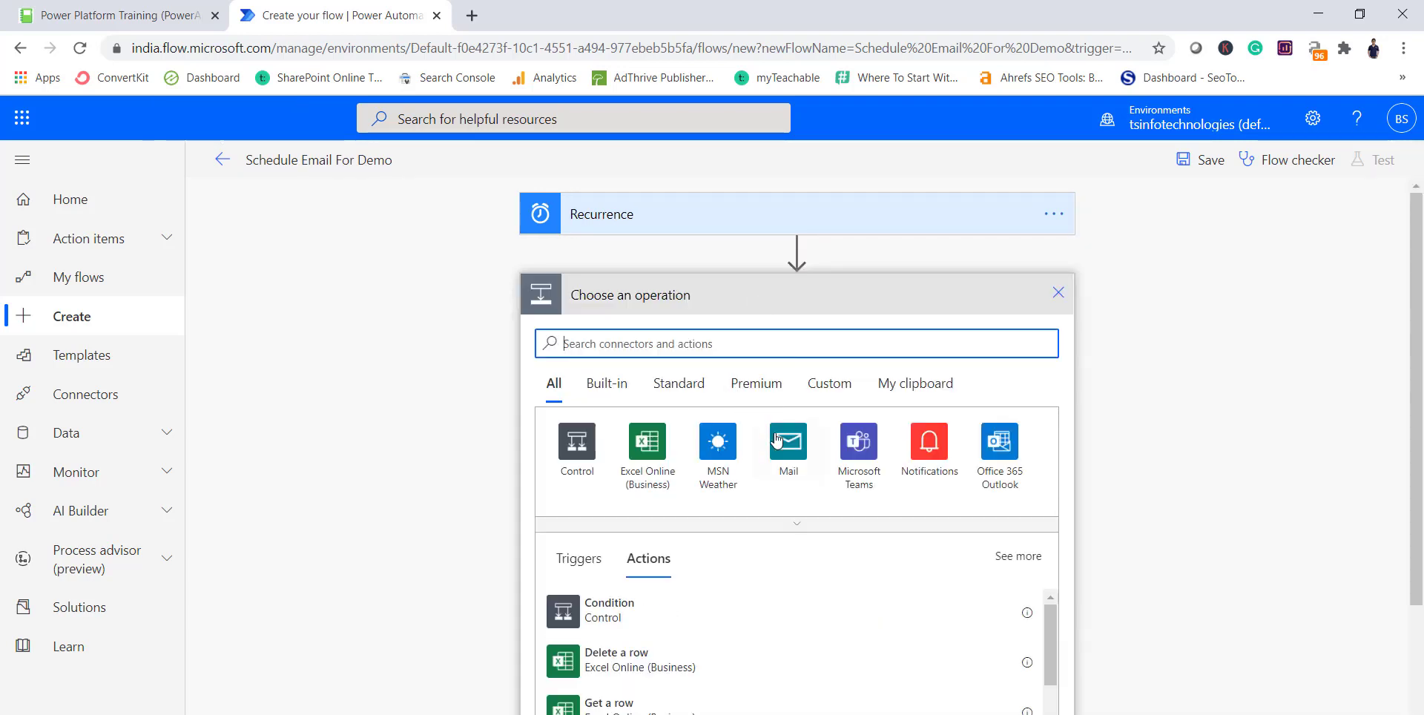
pyautogui.click(779, 441)
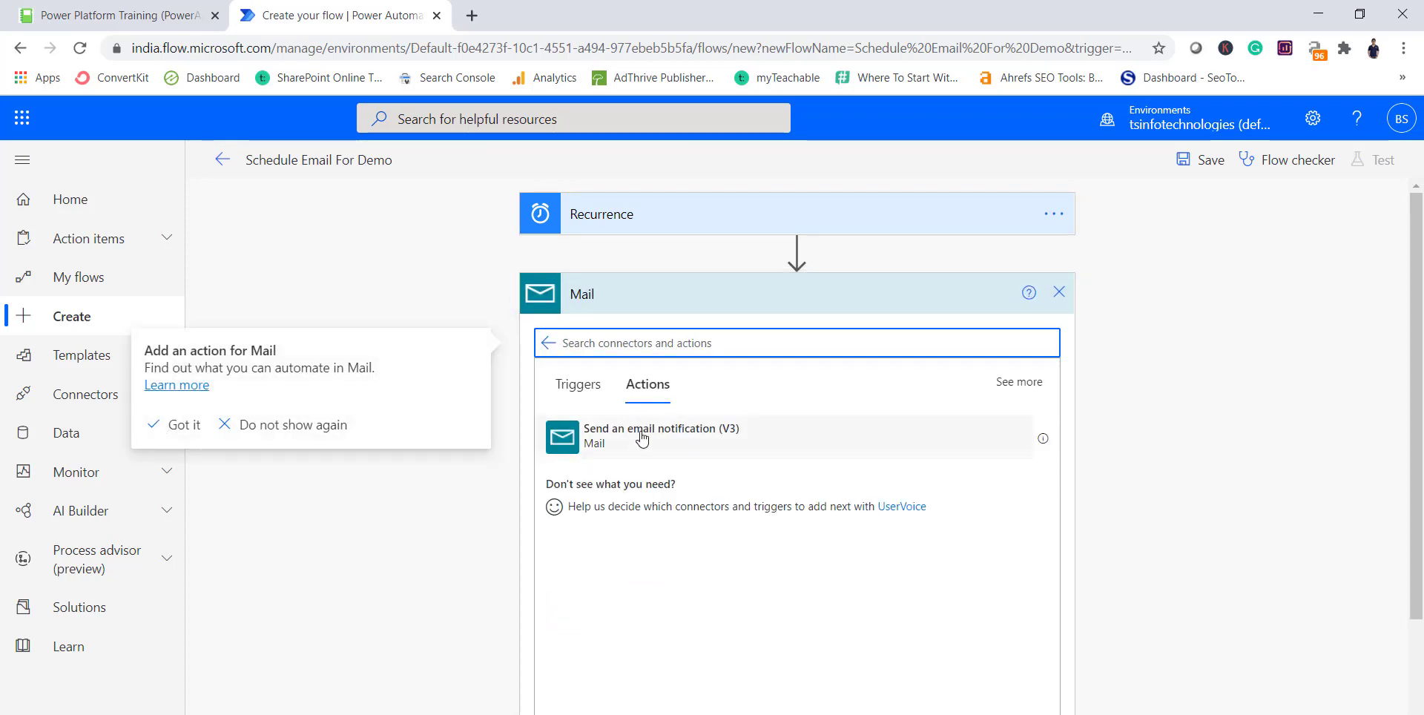
pyautogui.click(643, 439)
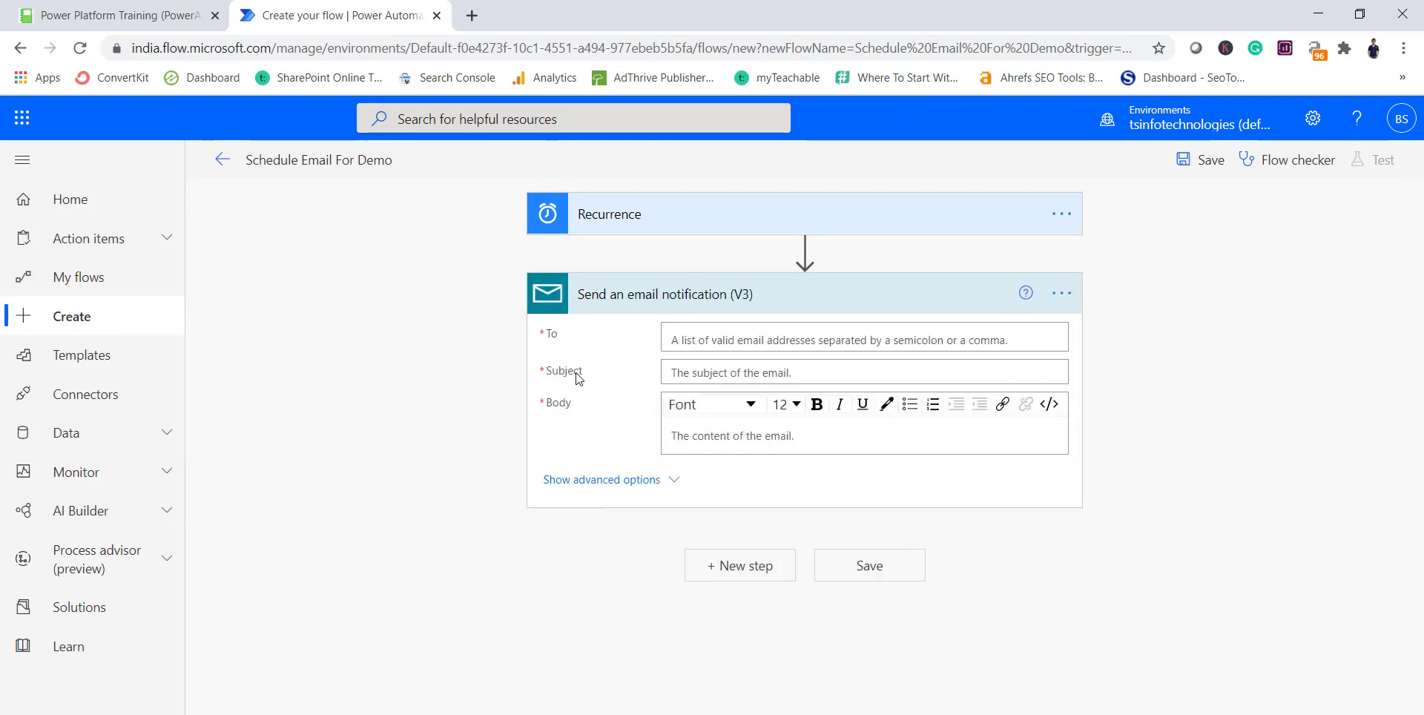
pyautogui.click(670, 480)
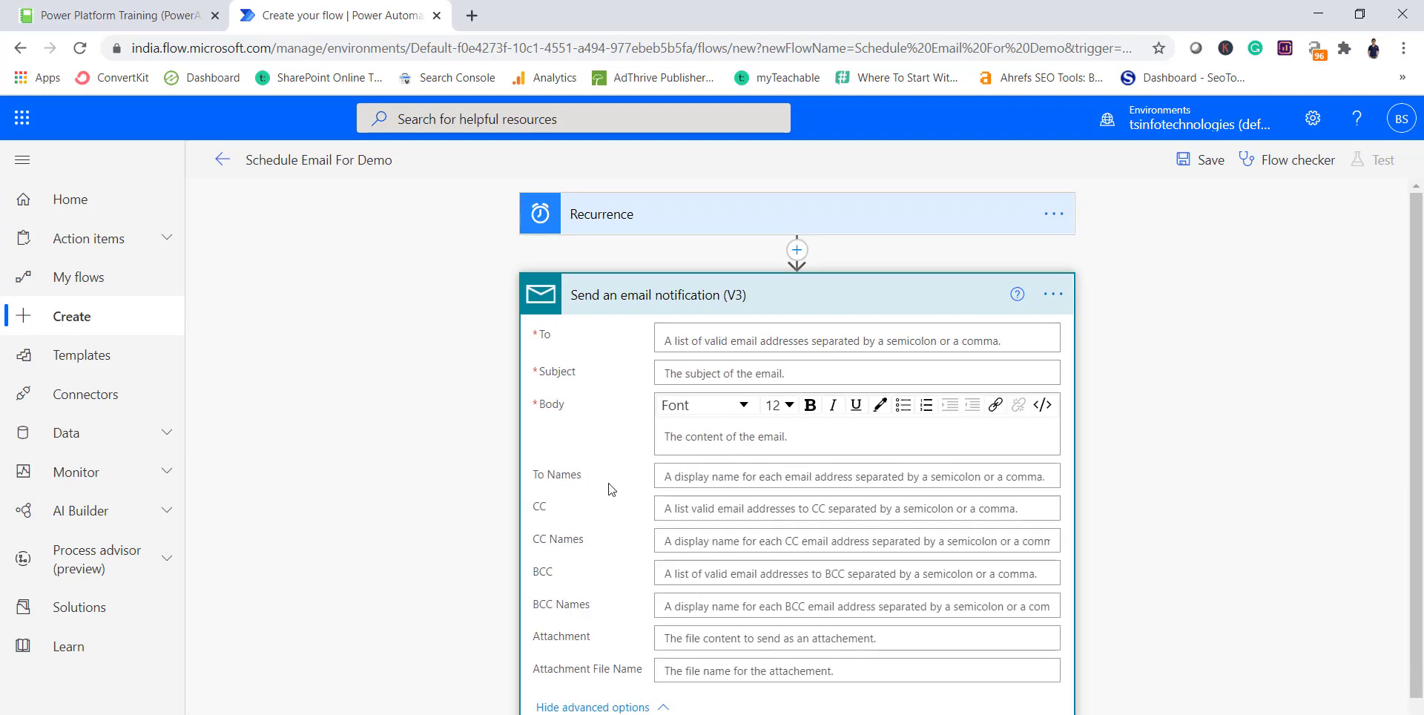
# Step: Address the email notification to the recipient found by first name and set the subject to Email from Flow
pyautogui.click(718, 343)
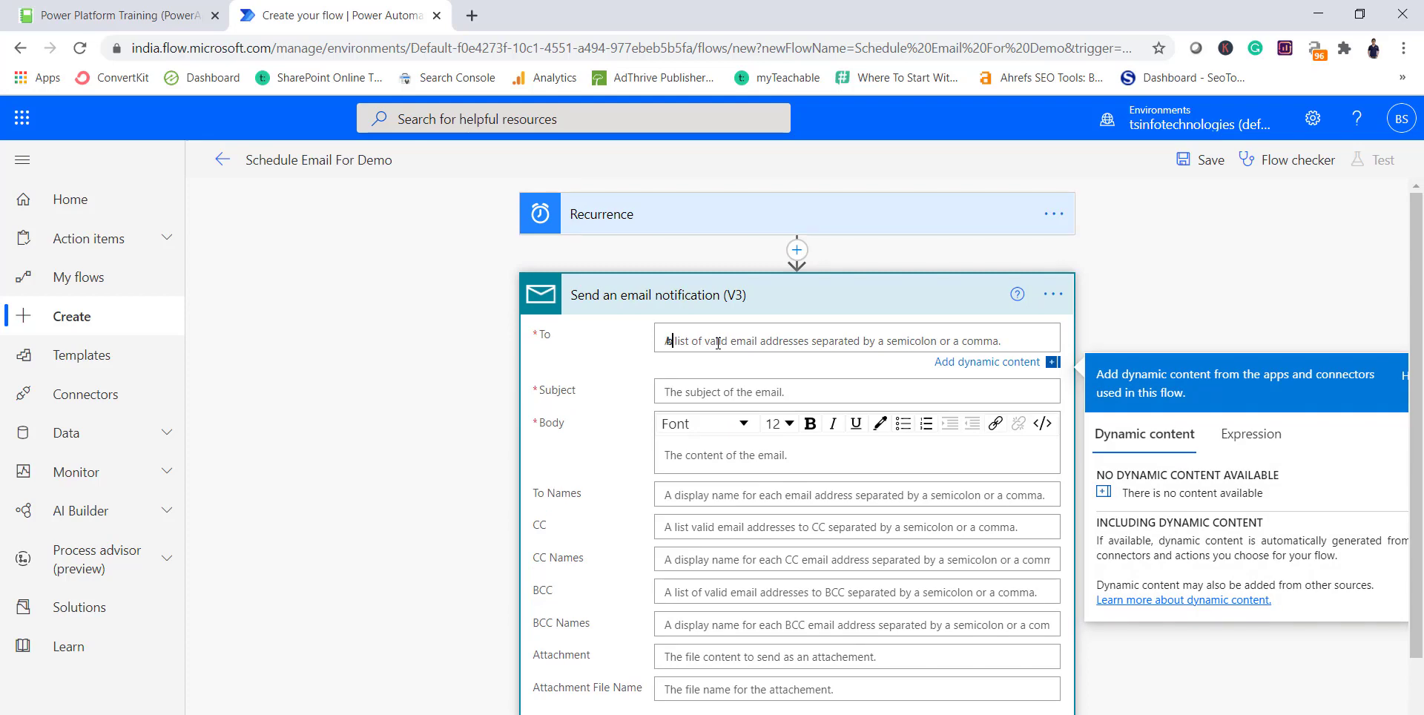
pyautogui.write('bijay')
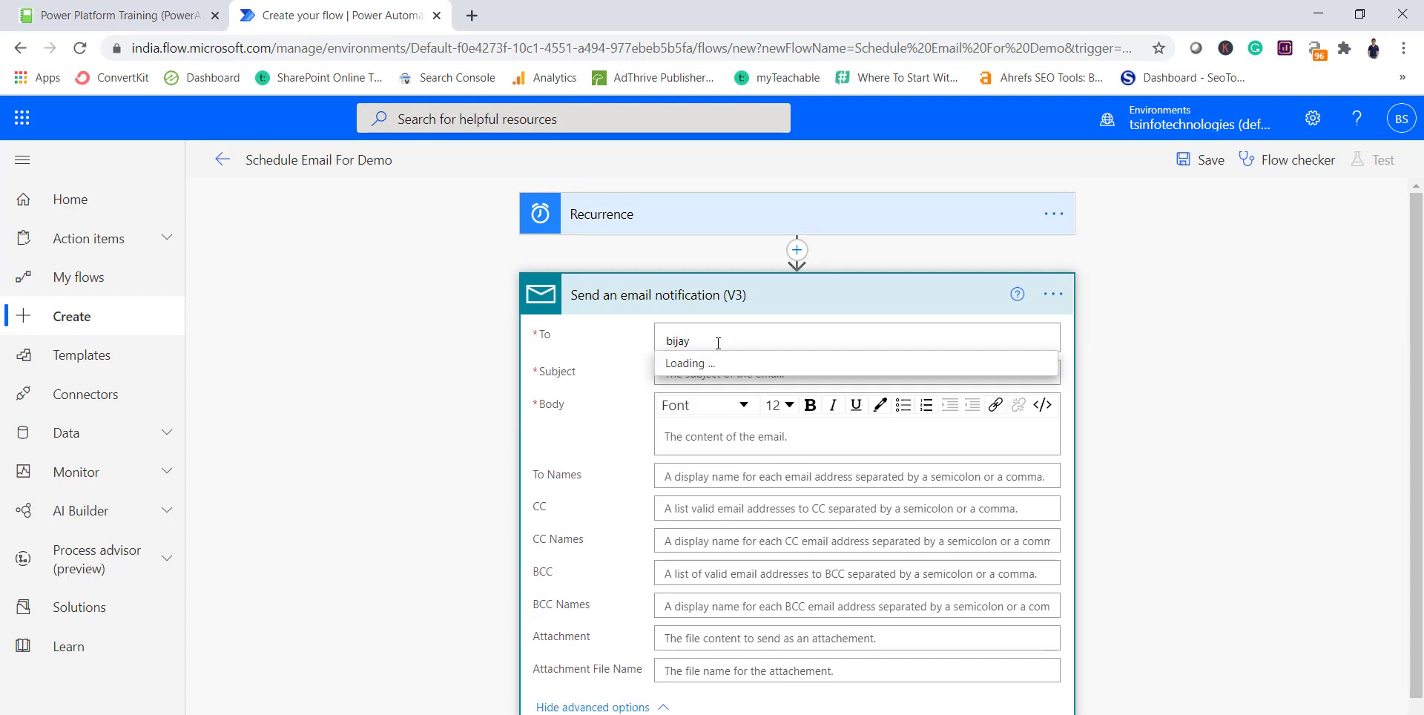
pyautogui.click(745, 373)
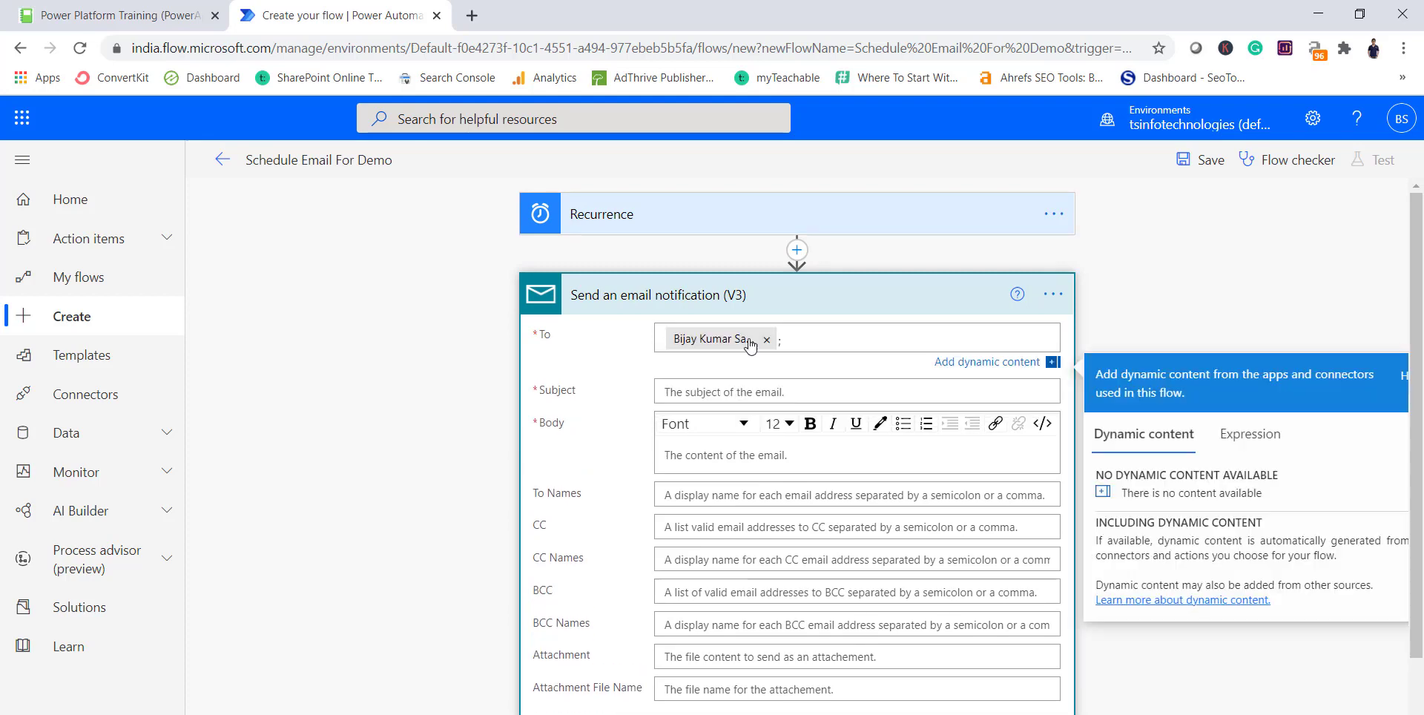
pyautogui.click(727, 392)
pyautogui.write('F')
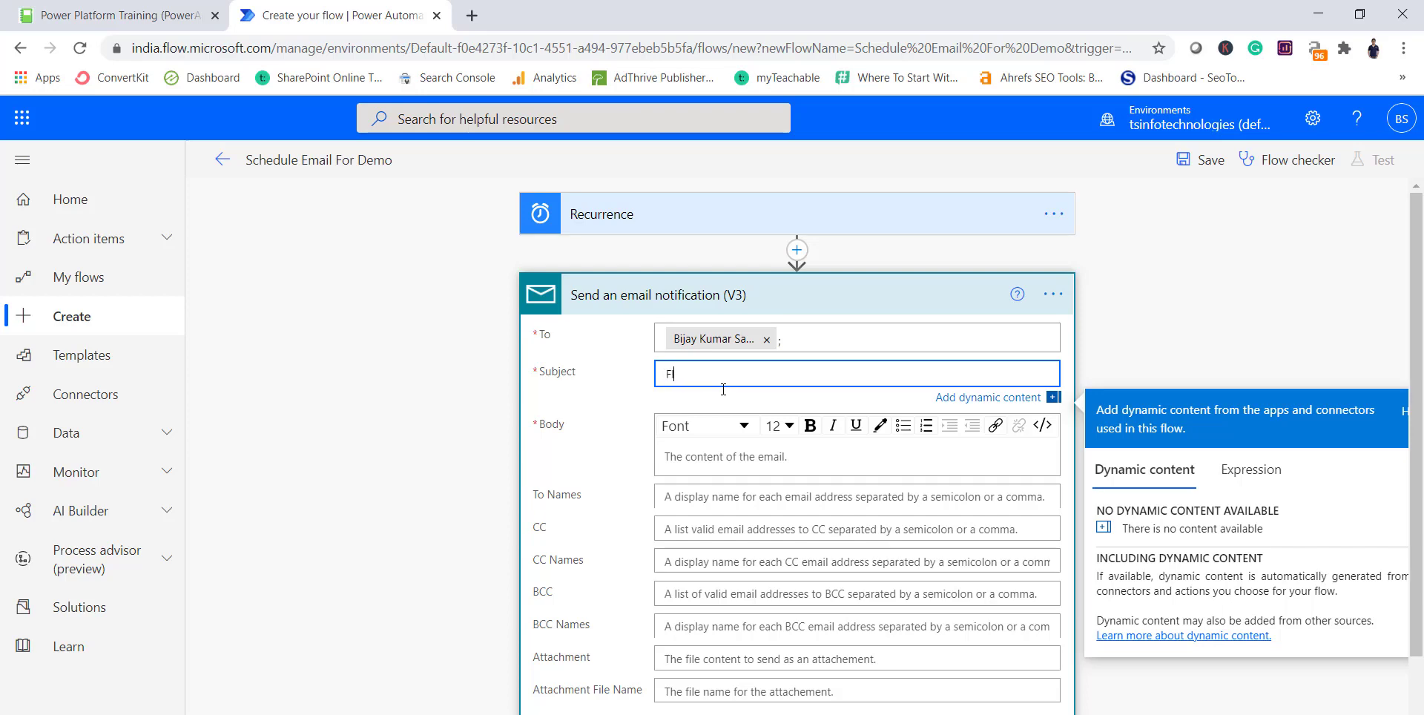
pyautogui.write('mail from Flow')
# Step: Write "This is a test email." as the body of the notification and collapse the action
pyautogui.click(723, 454)
pyautogui.write('T')
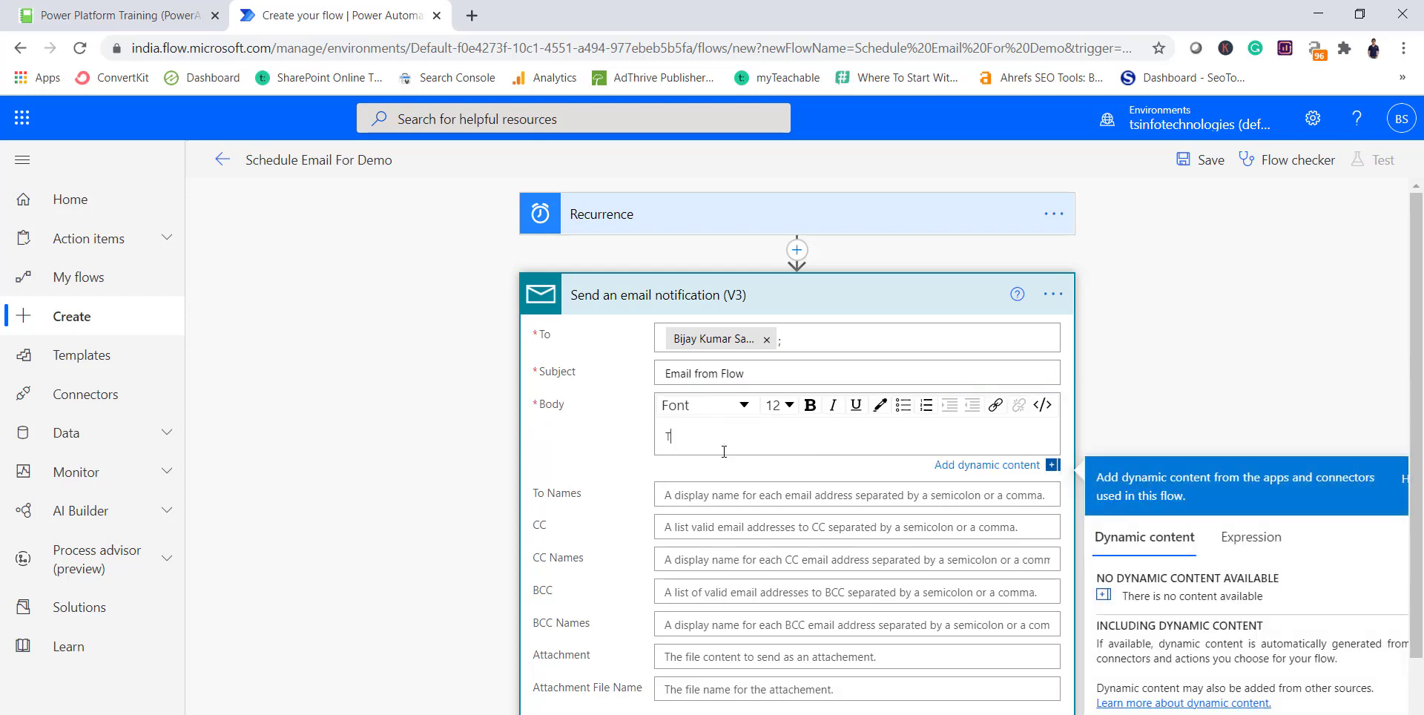
pyautogui.write('his is a te')
pyautogui.press('BackSpace')
pyautogui.press('BackSpace')
pyautogui.press('BackSpace')
pyautogui.write('test email')
pyautogui.click(870, 275)
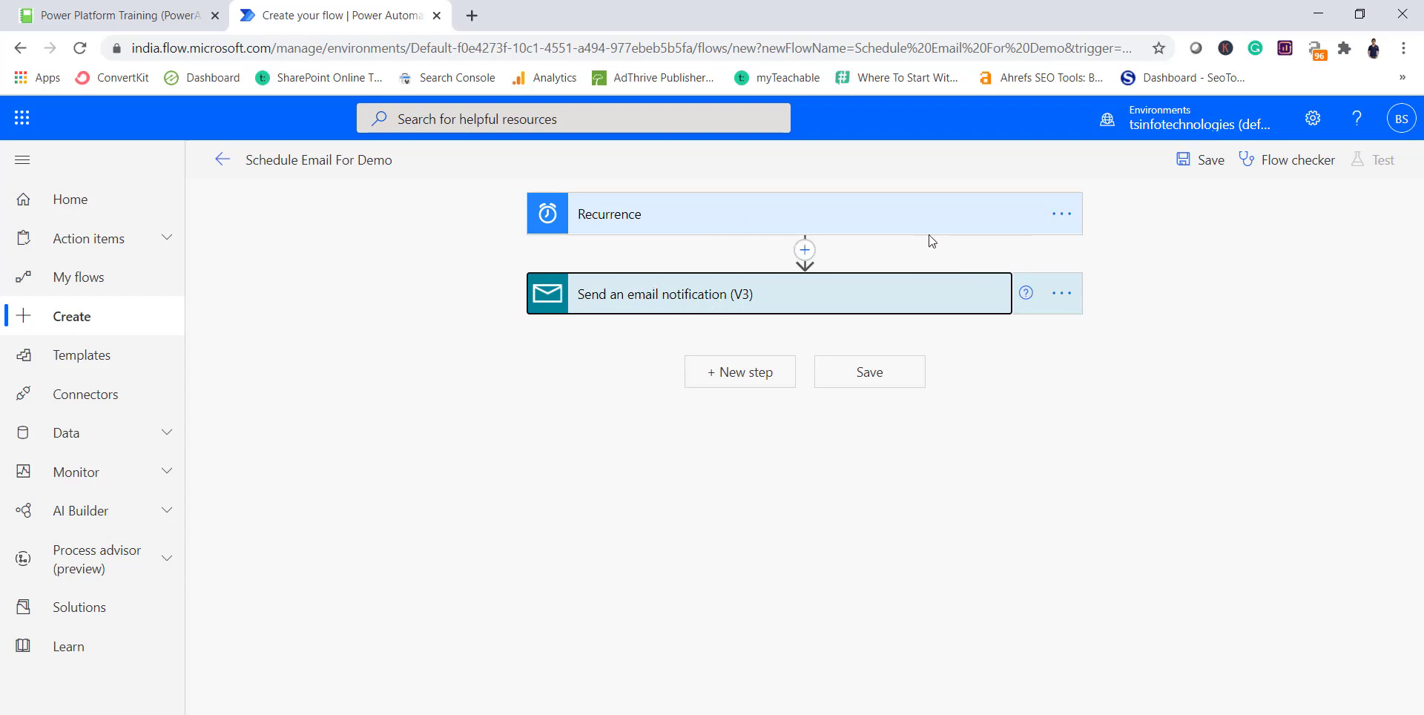
# Step: Save the Schedule Email For Demo flow
pyautogui.click(1212, 160)
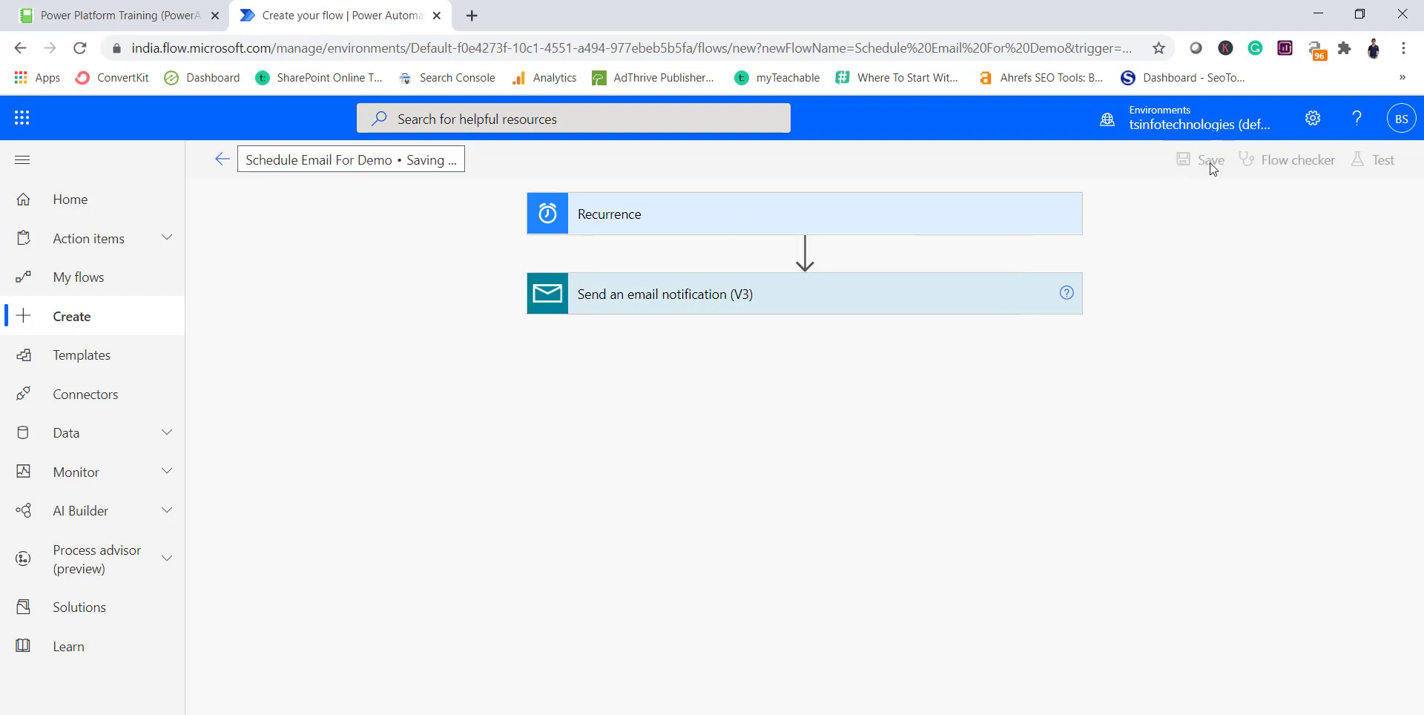
pyautogui.click(222, 159)
pyautogui.click(875, 210)
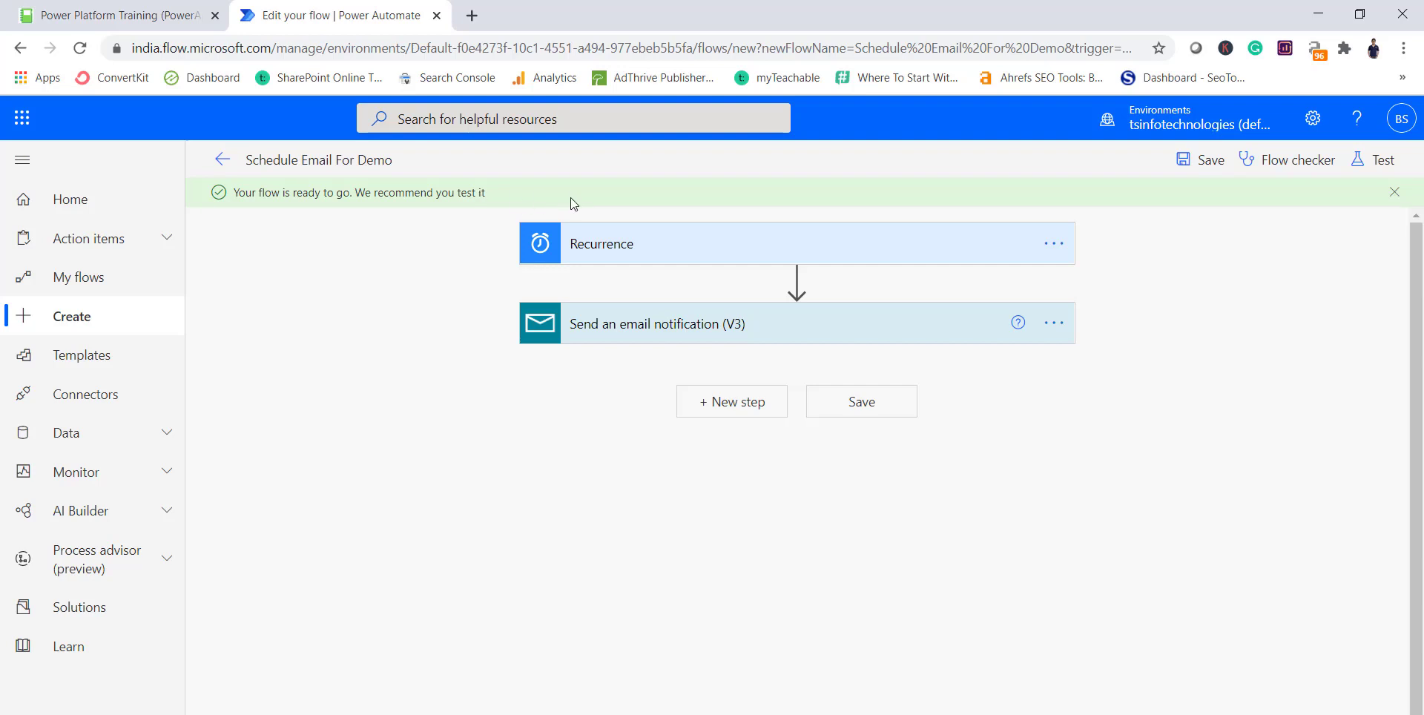
# Step: Test the flow manually, running it once and closing the run confirmation
pyautogui.click(1383, 173)
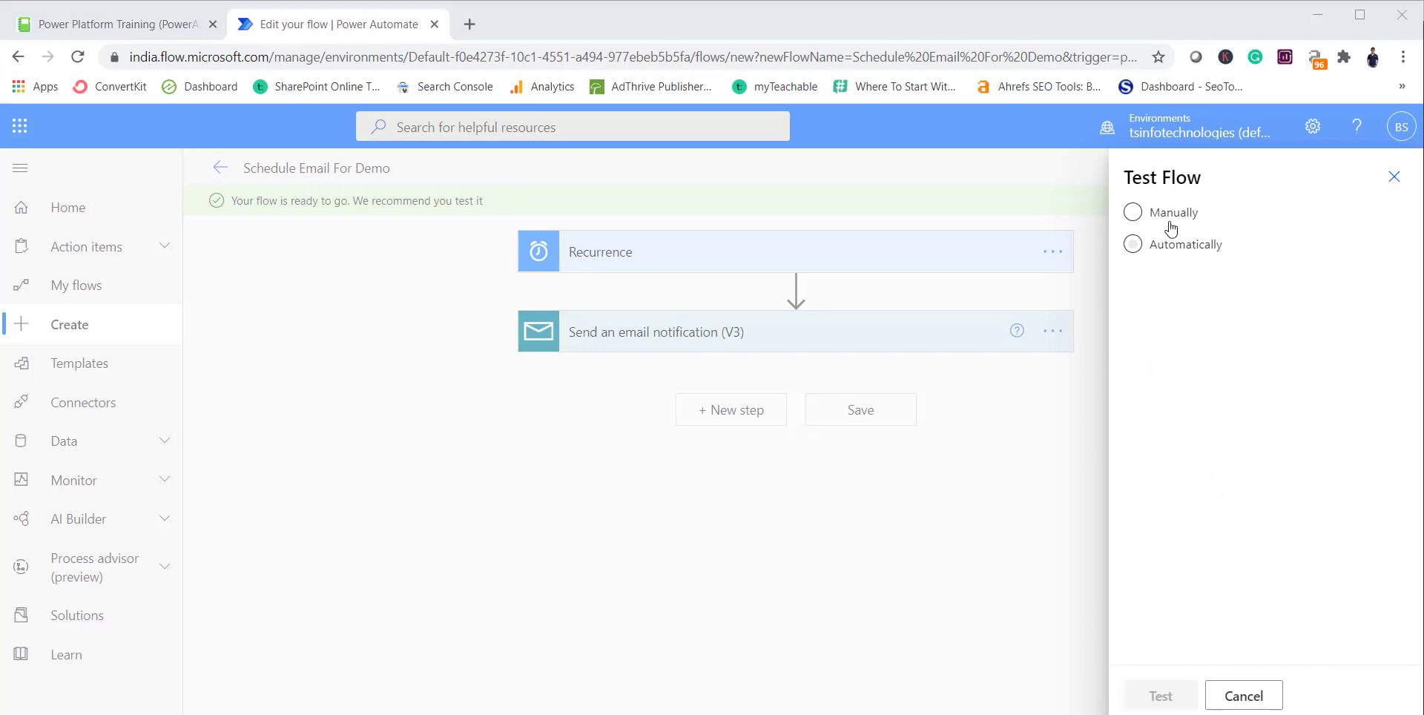
pyautogui.click(1133, 204)
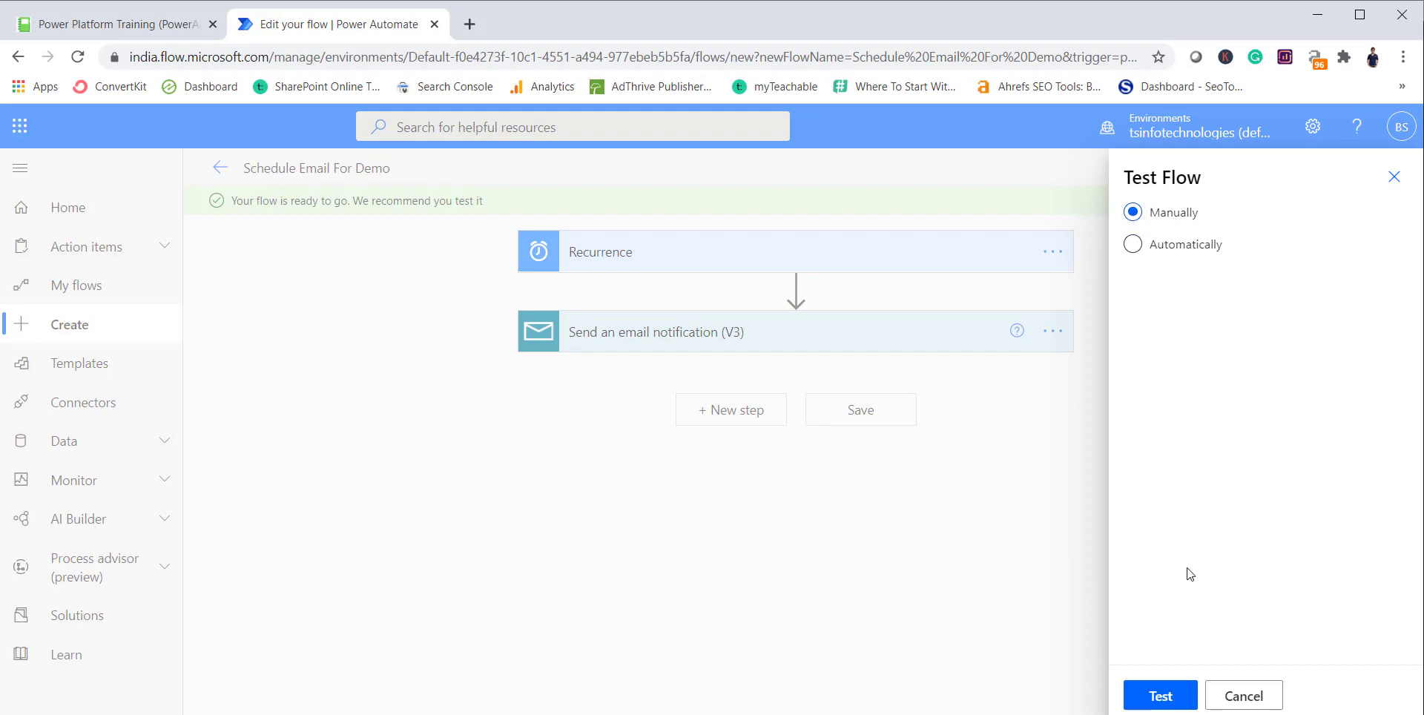
pyautogui.click(1177, 700)
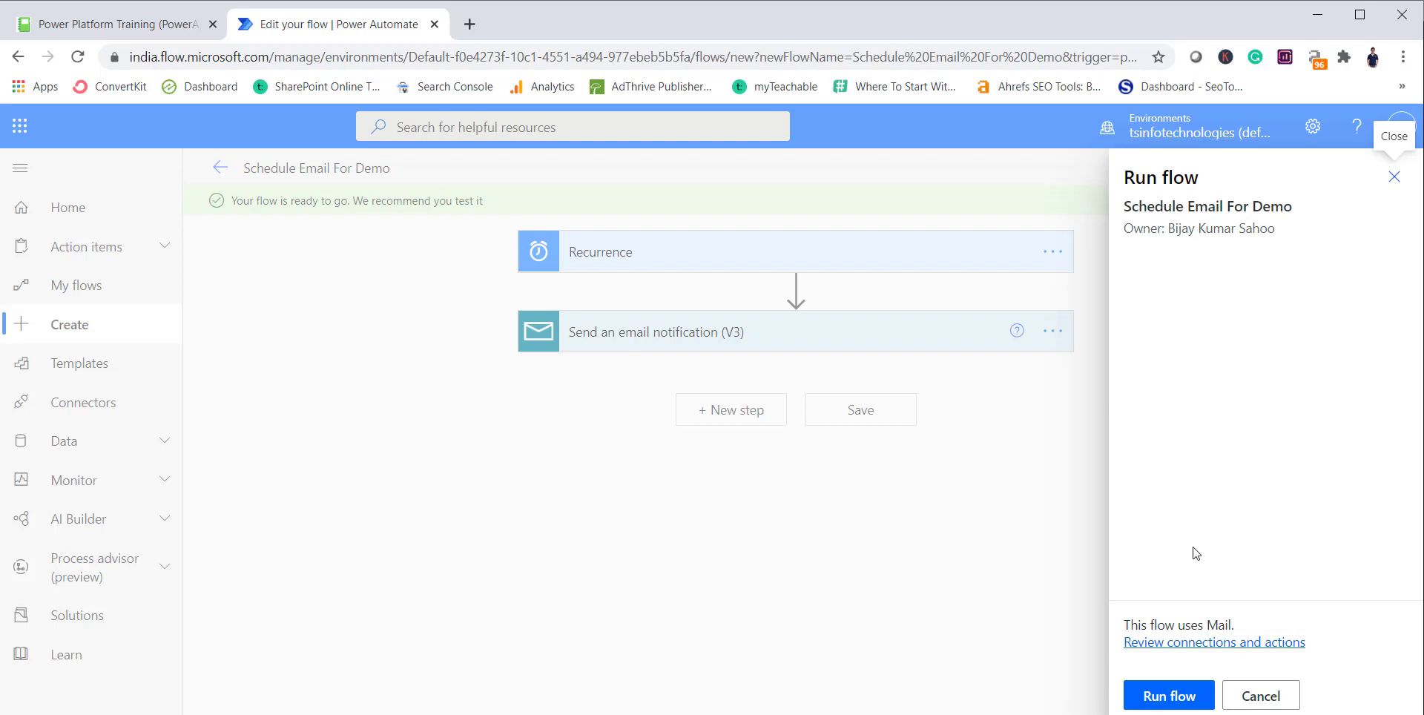
pyautogui.click(1171, 696)
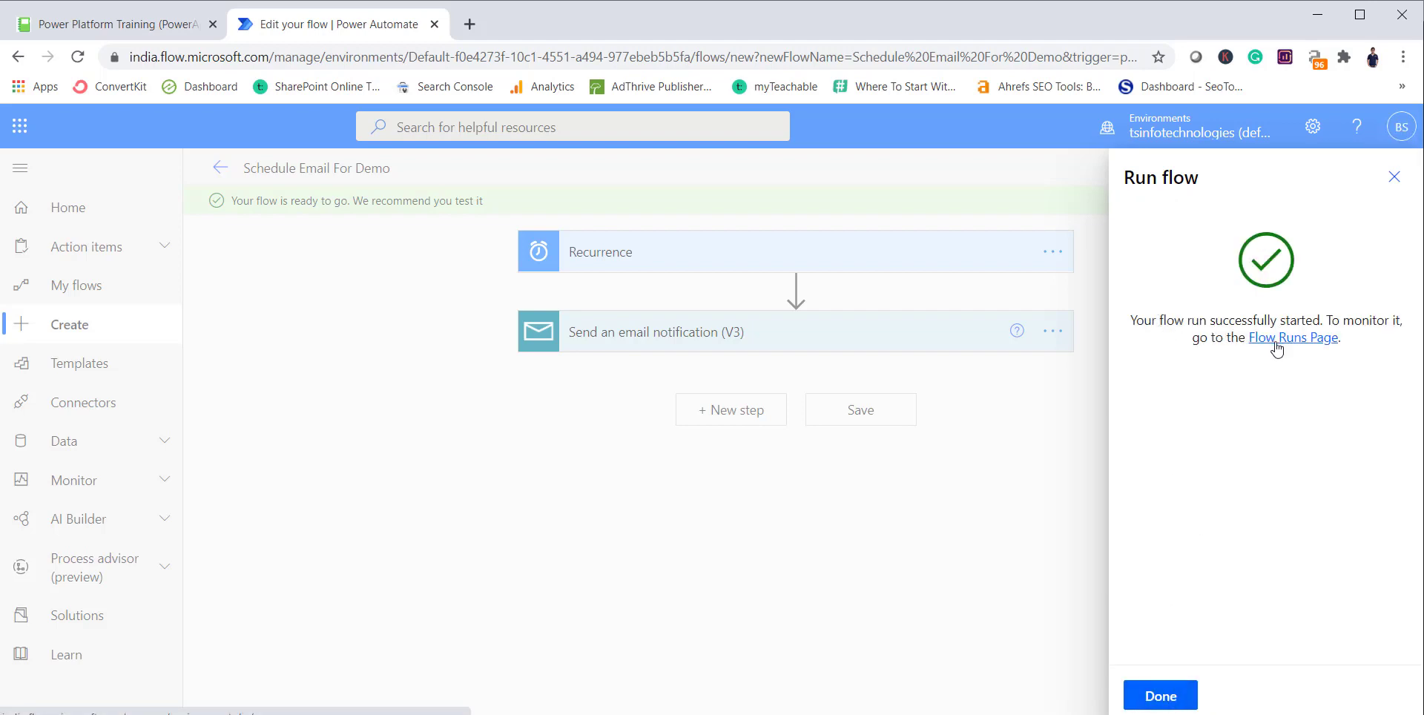
pyautogui.click(1179, 696)
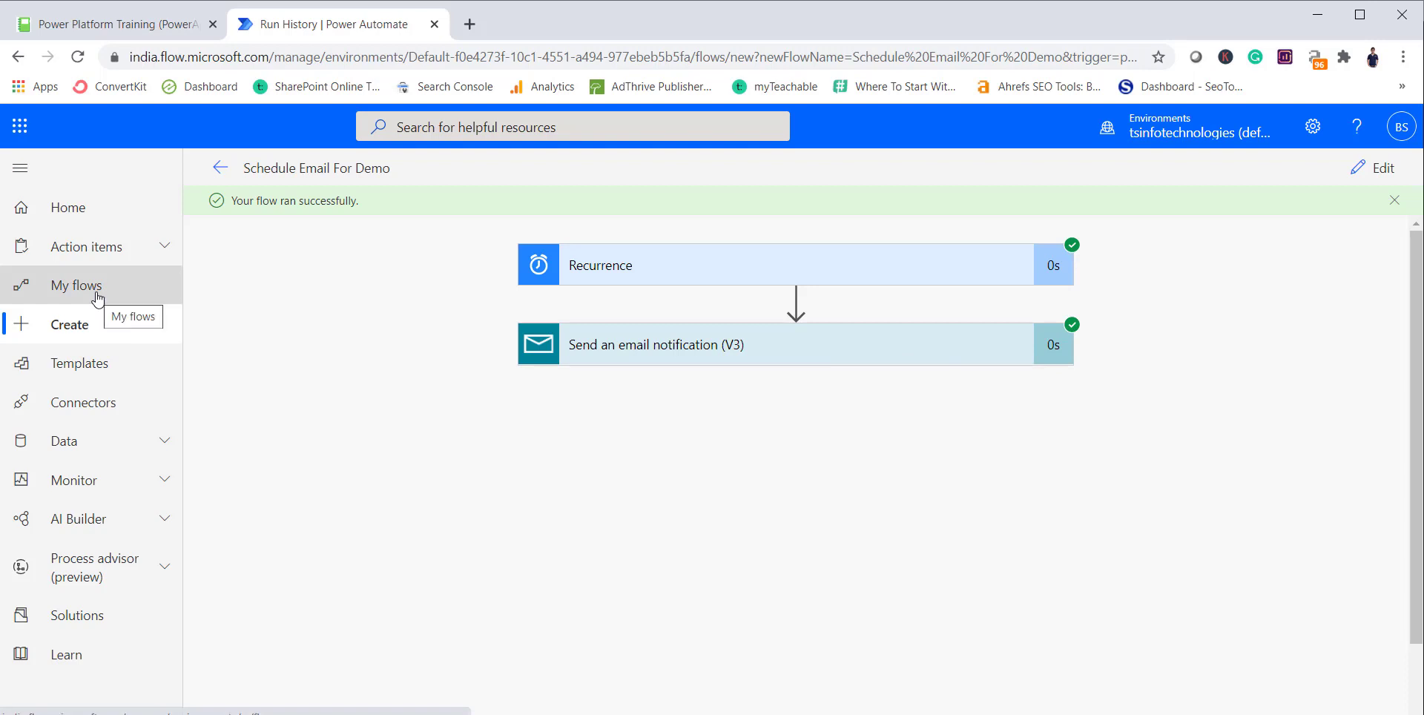
# Step: Go to the list of own cloud flows and select Schedule Email For Demo
pyautogui.click(134, 304)
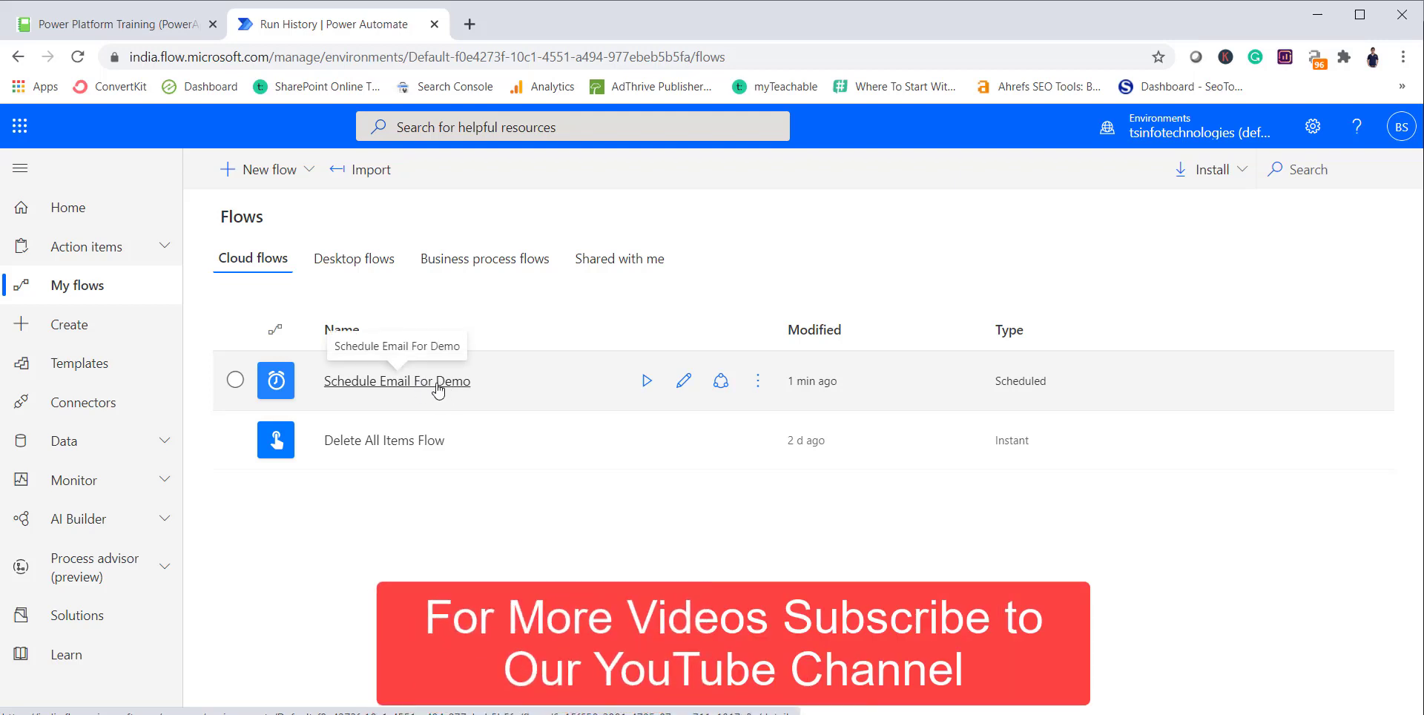
pyautogui.click(482, 385)
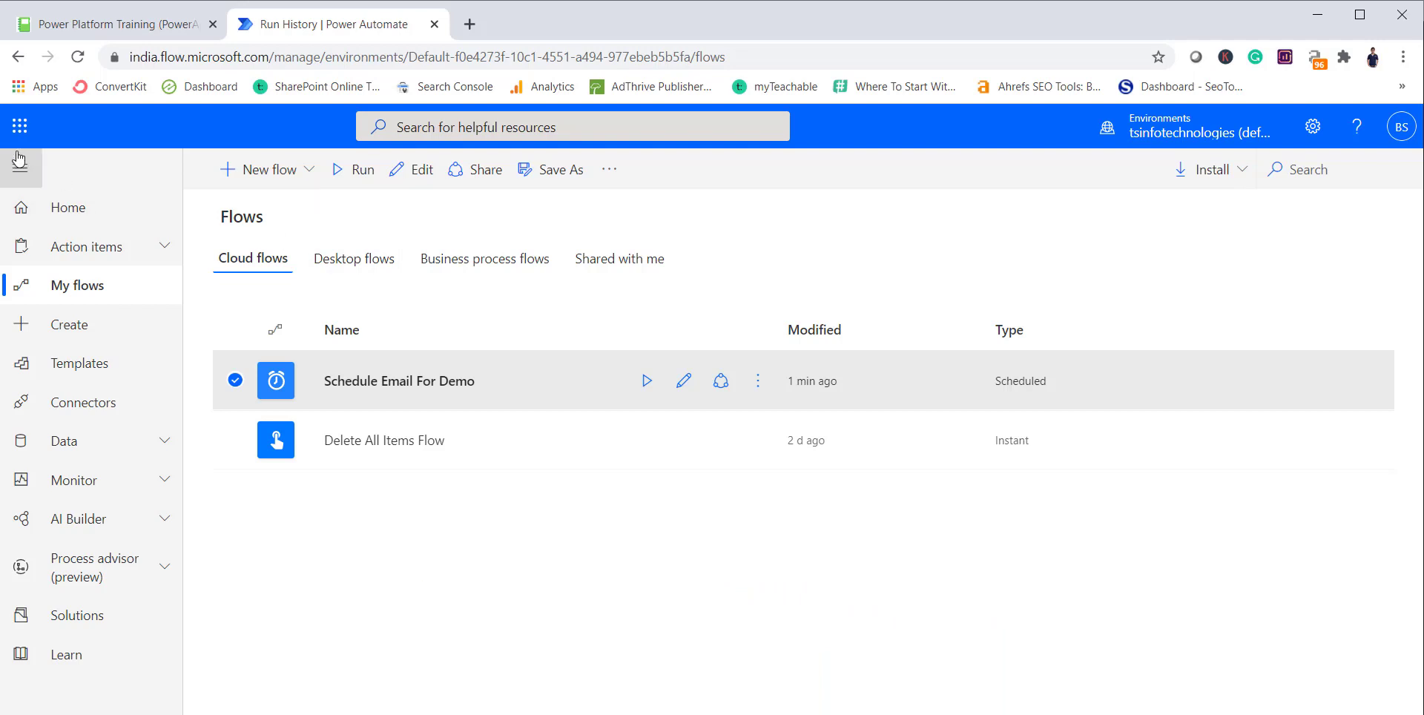
# Step: Switch to Outlook in a new tab and open the two newest Email from Flow messages in the inbox
pyautogui.click(19, 126)
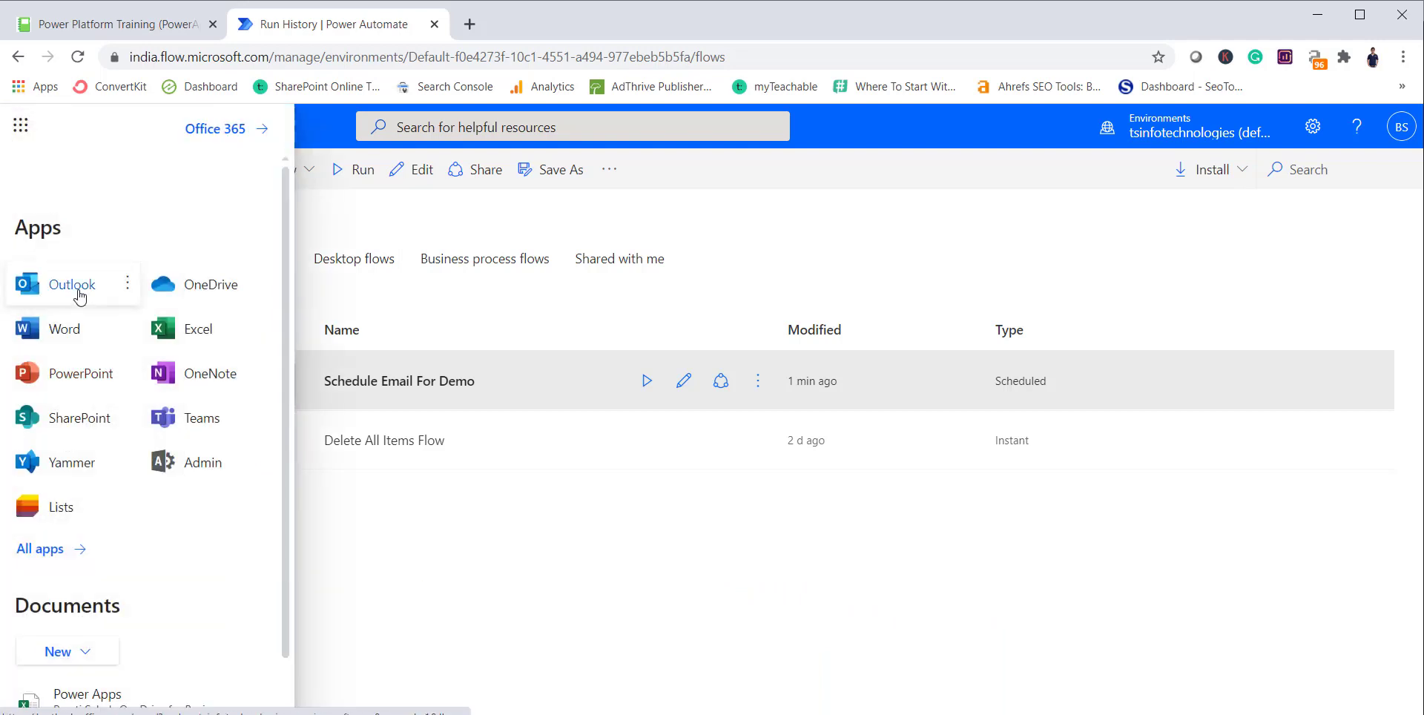
pyautogui.click(128, 282)
pyautogui.click(170, 326)
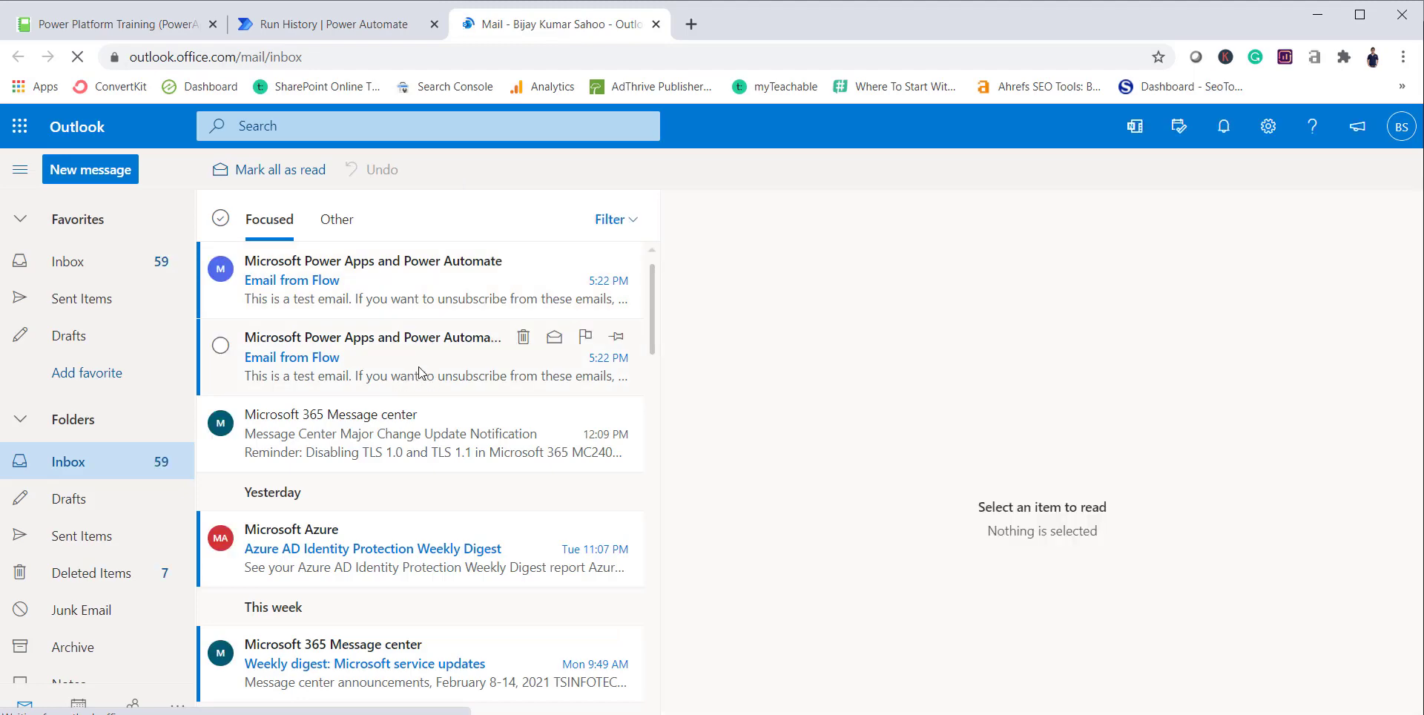
pyautogui.click(423, 371)
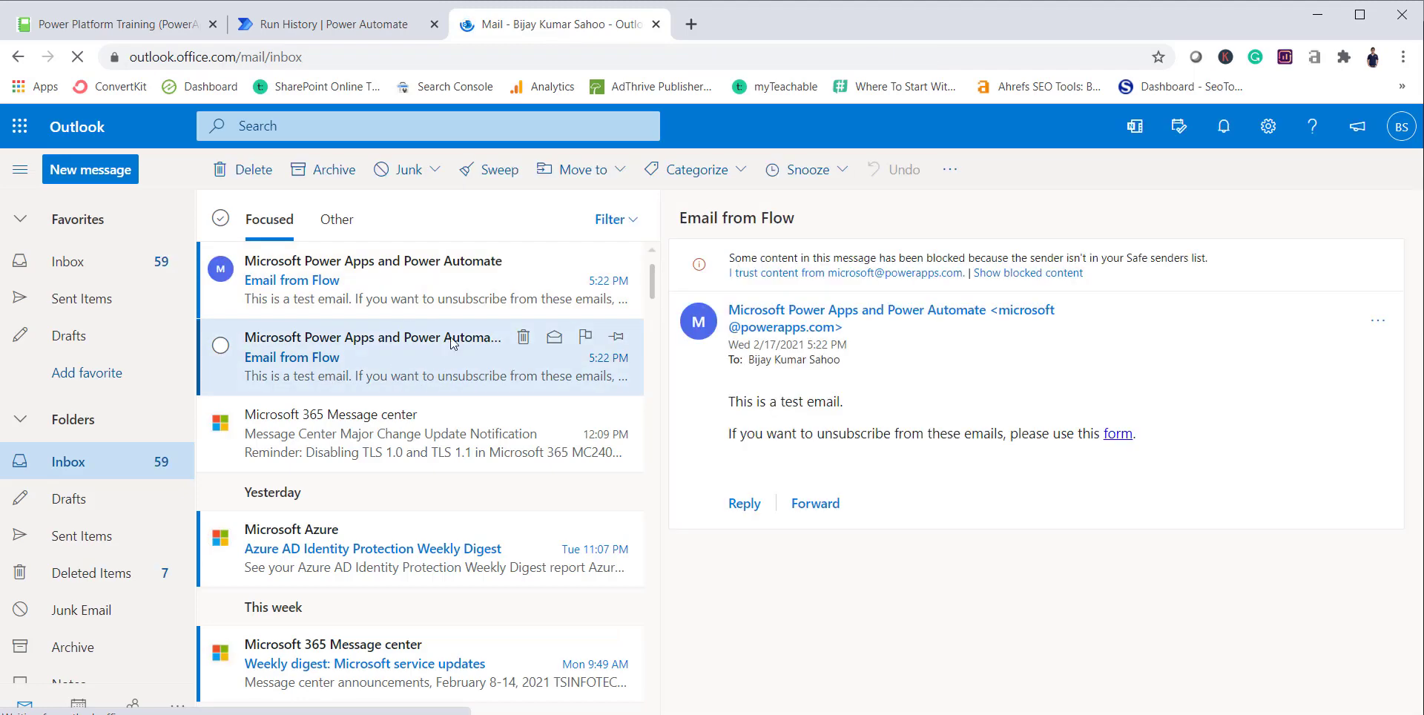
pyautogui.click(464, 303)
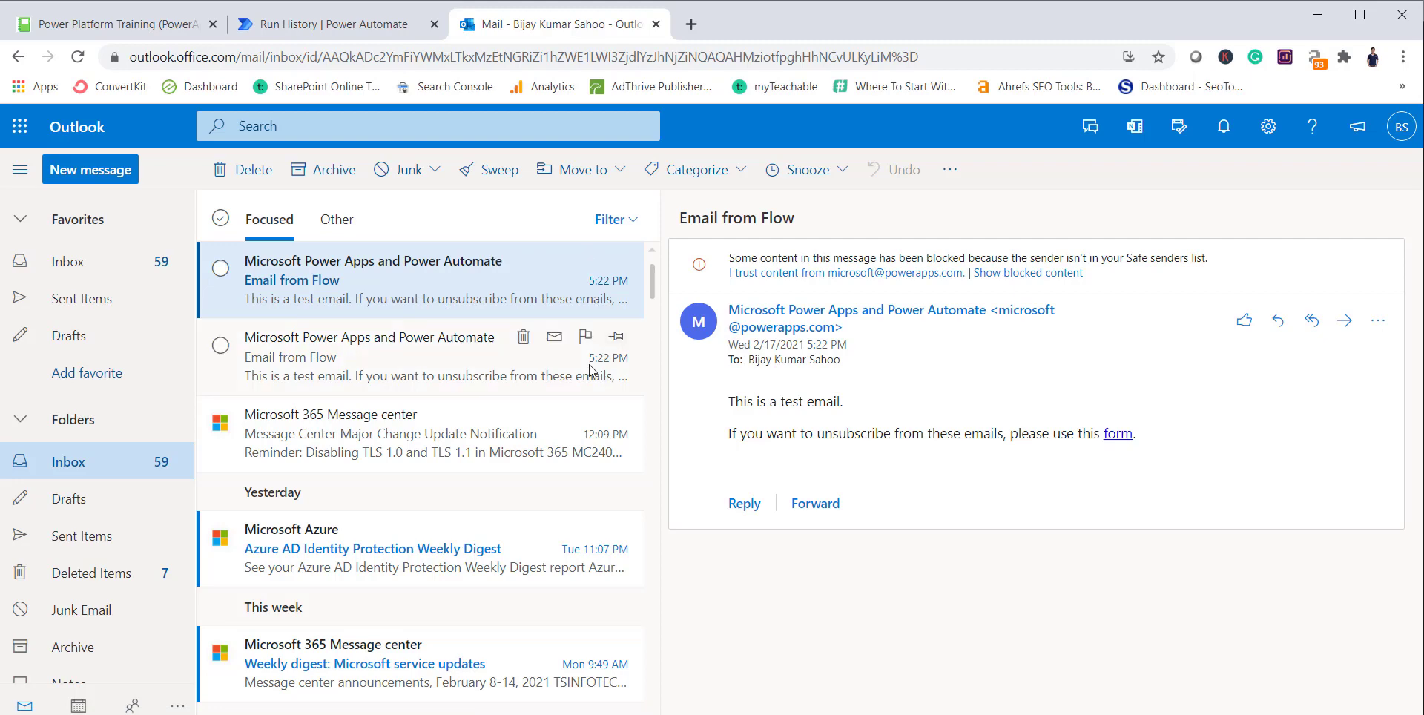
# Step: Open the second Email from Flow message in the inbox
pyautogui.click(489, 371)
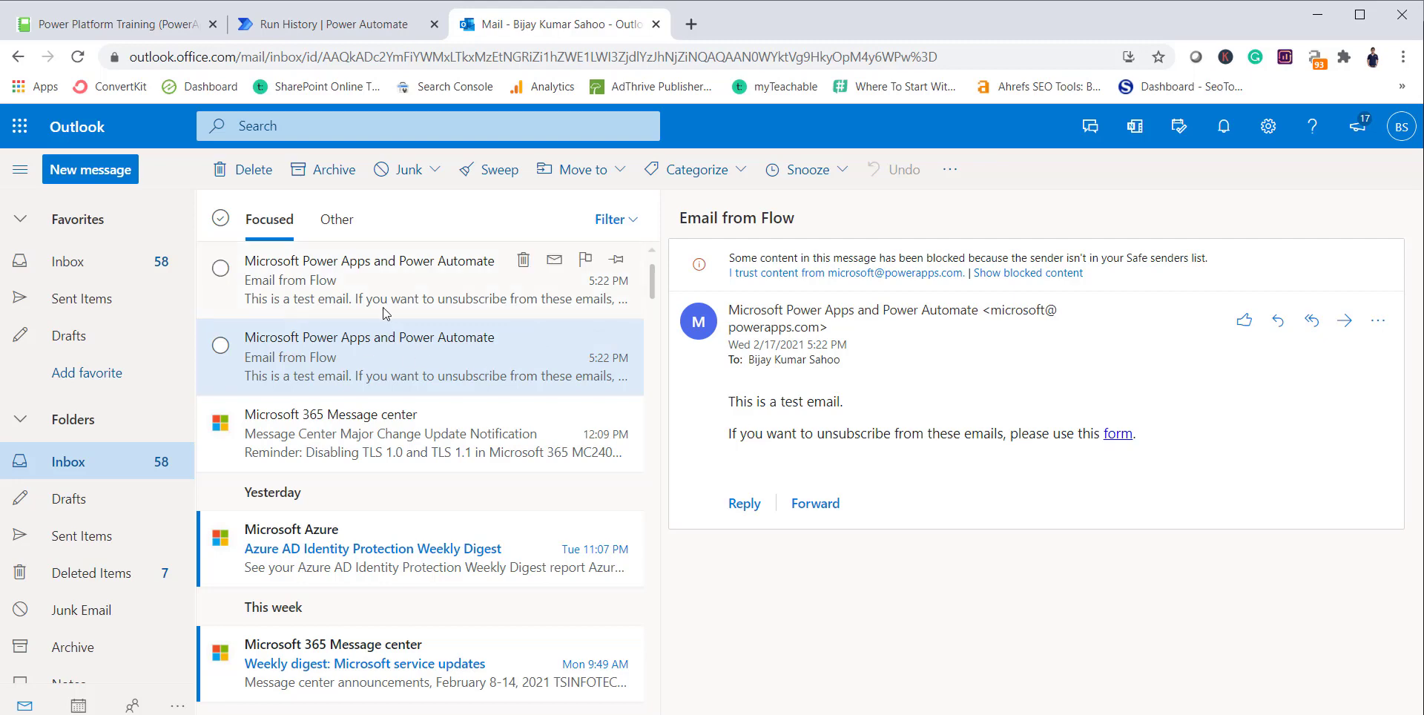
# Step: Switch back to Power Automate, open the Schedule Email For Demo flow for editing, and review its Recurrence trigger's frequency options
pyautogui.click(347, 25)
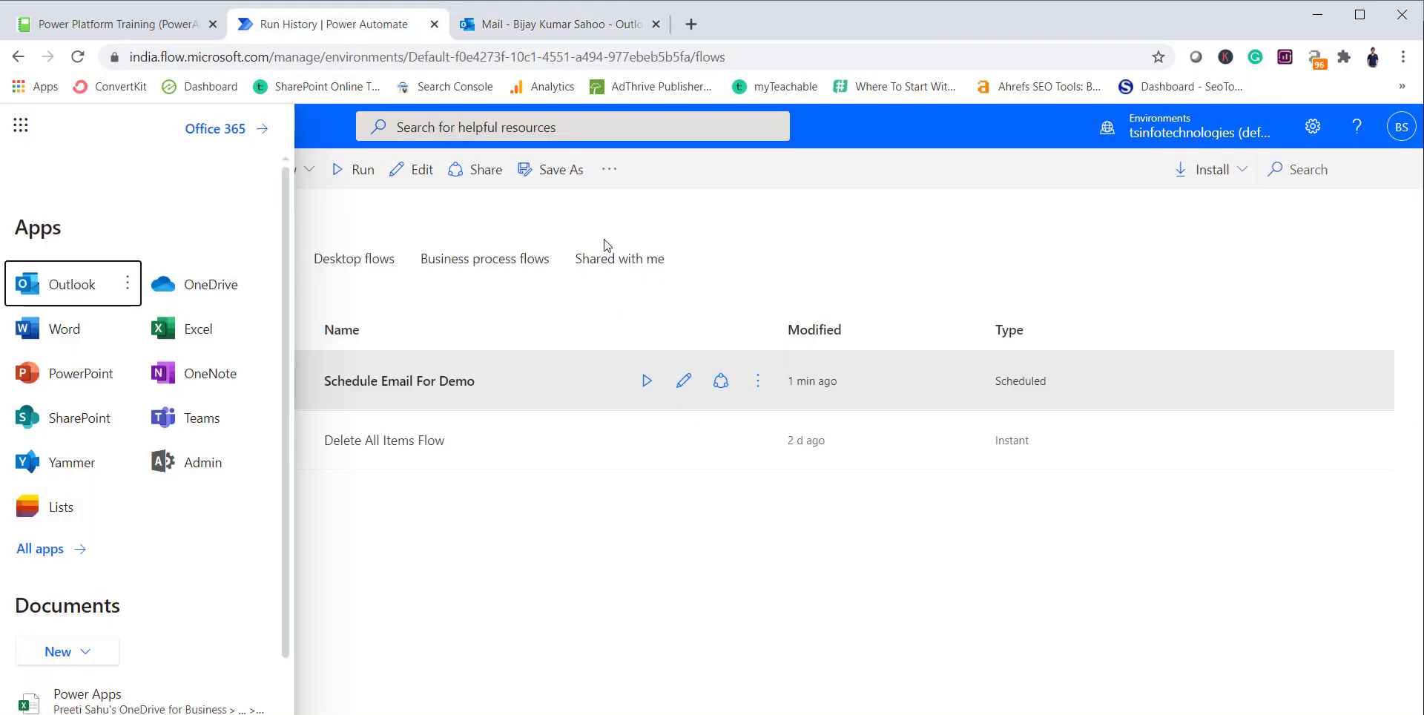
pyautogui.click(555, 529)
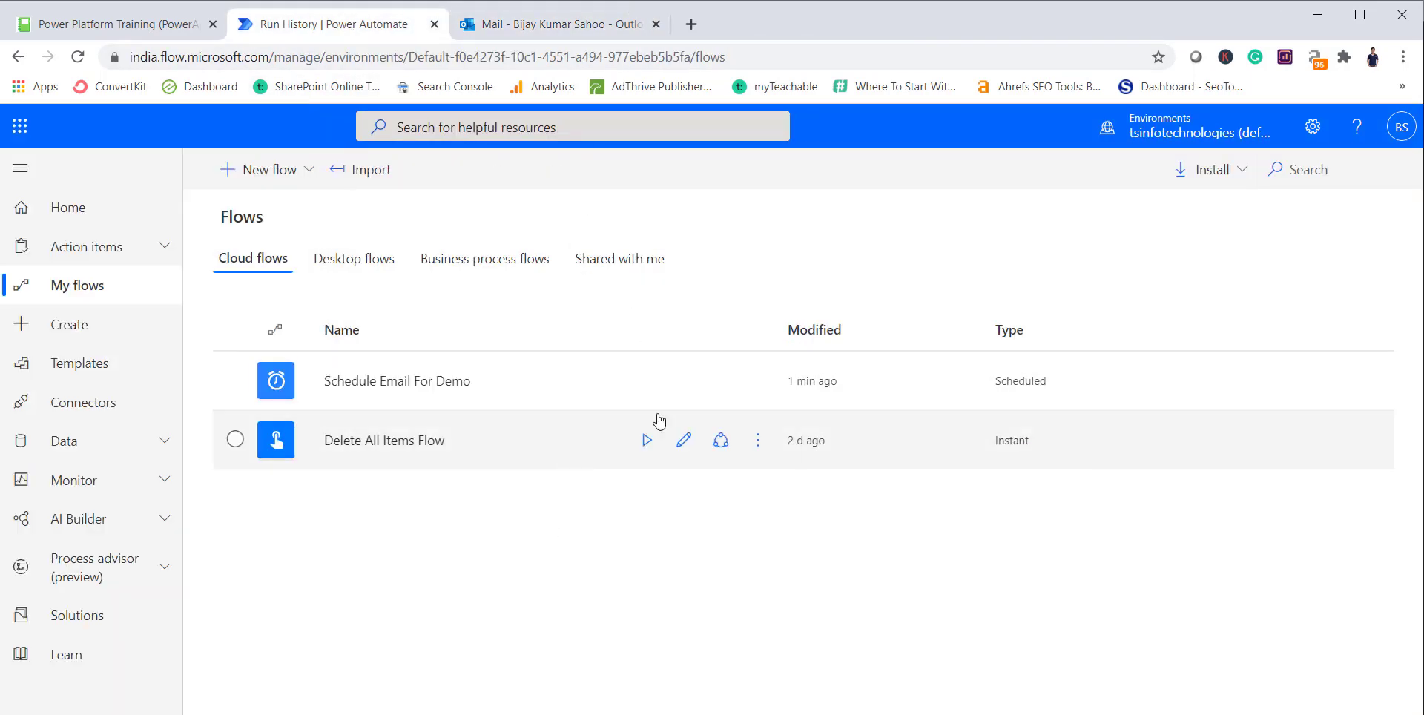
pyautogui.click(681, 385)
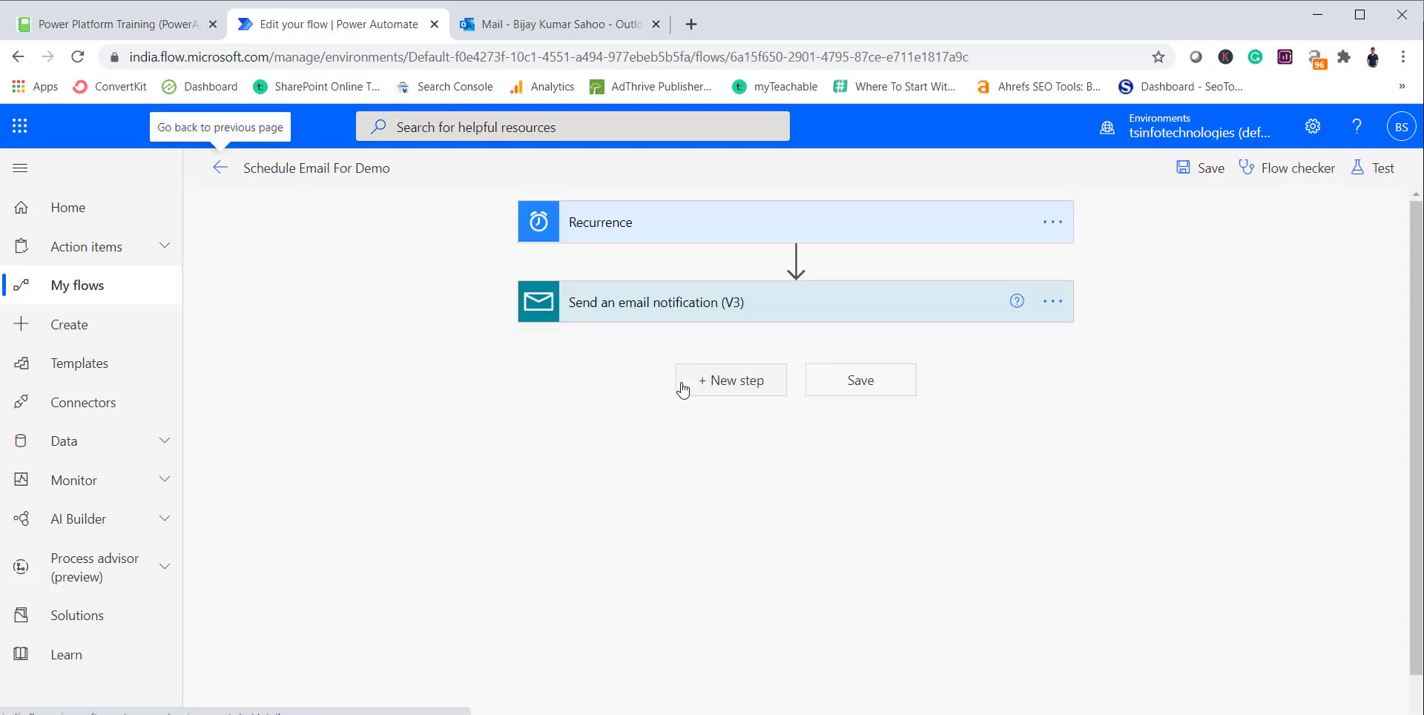
pyautogui.click(728, 233)
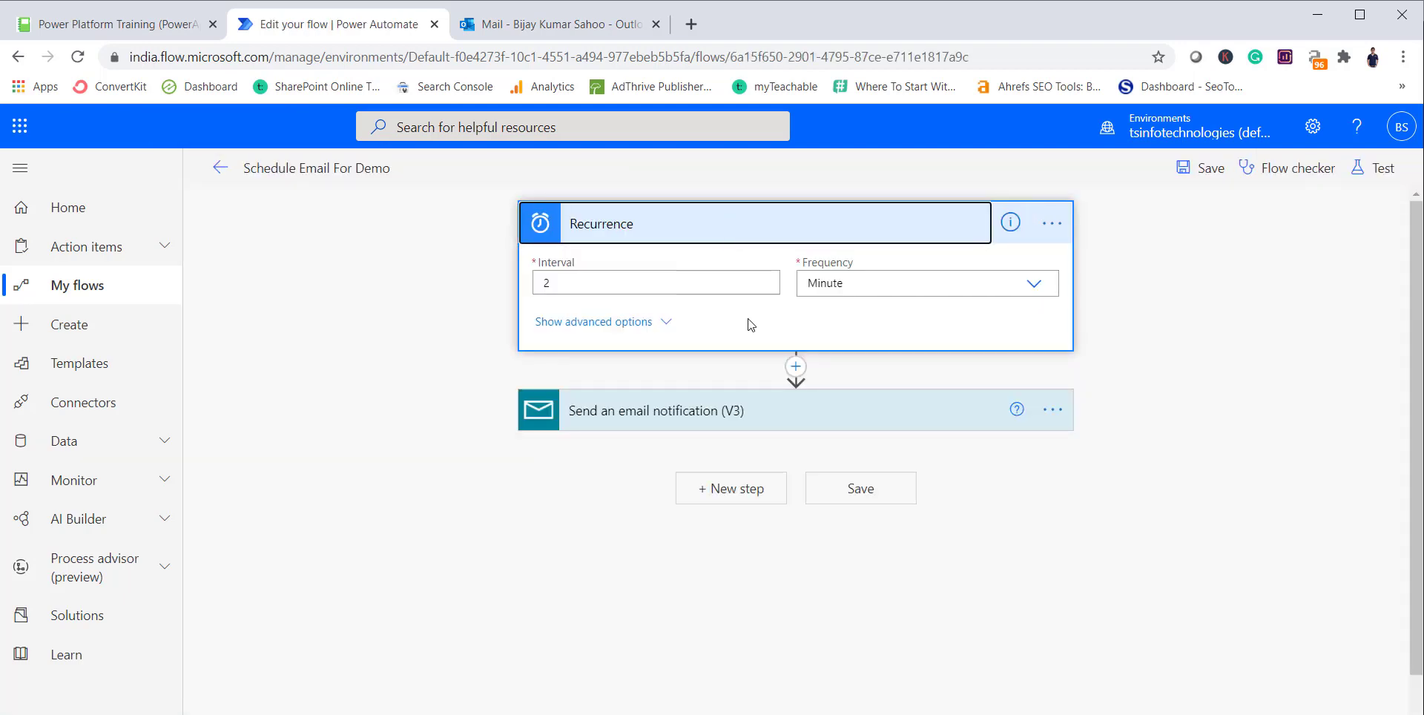
pyautogui.click(1034, 284)
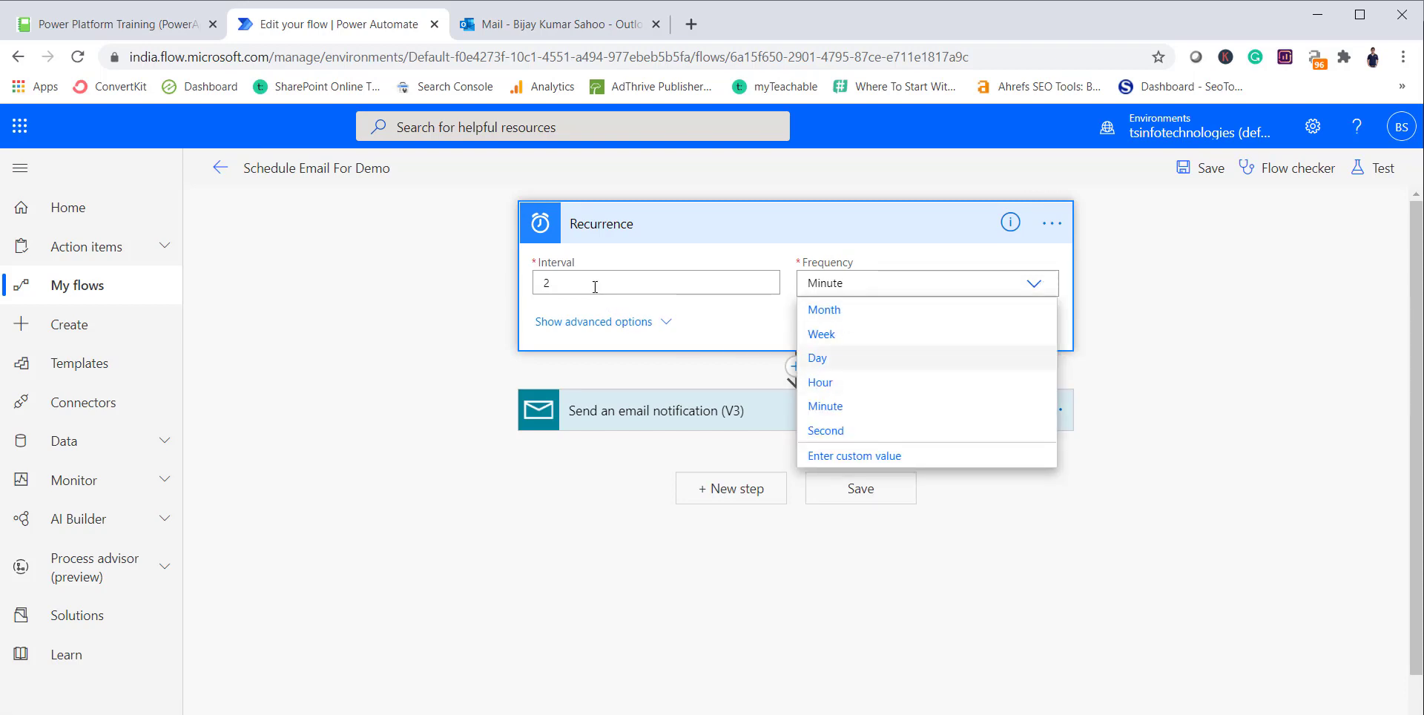
pyautogui.click(410, 330)
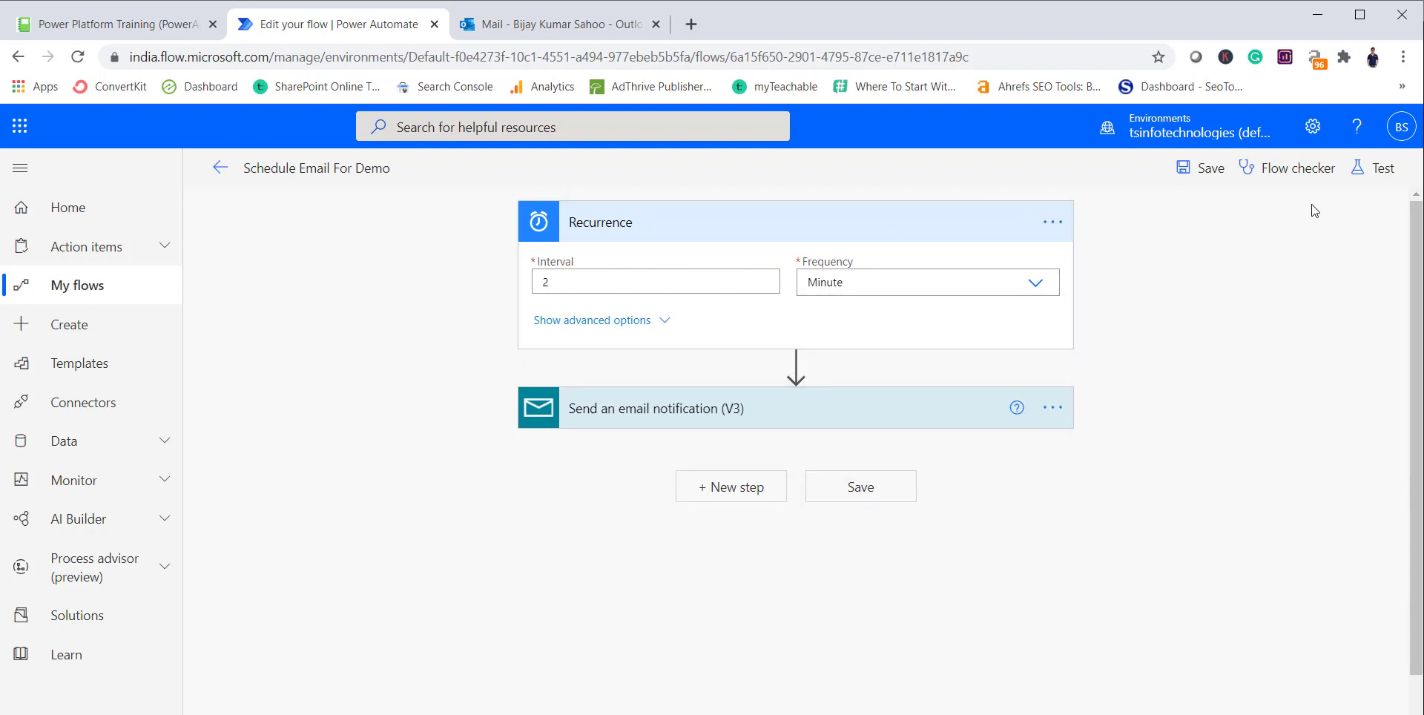
# Step: Leave the flow editor for the flow's details page, and switch to Outlook to open the newest Email from Flow message
pyautogui.click(220, 168)
pyautogui.click(807, 584)
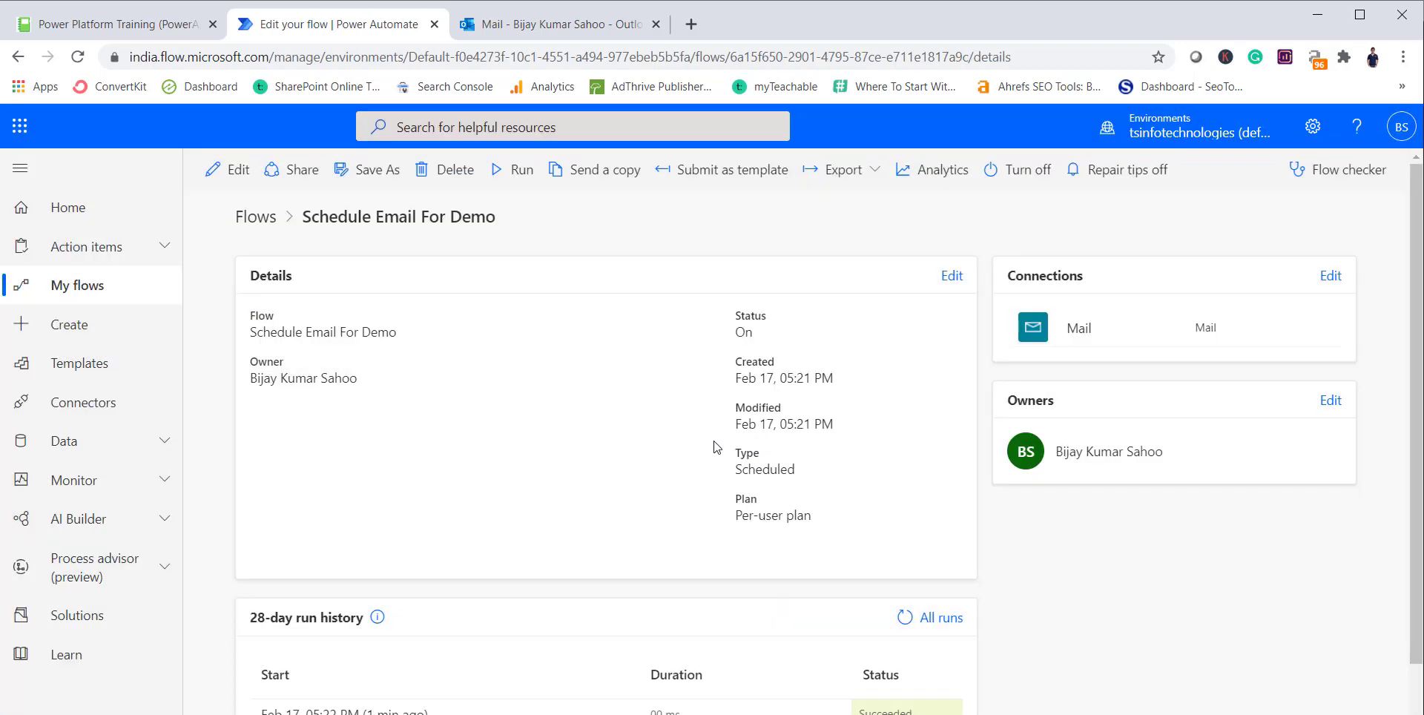
pyautogui.click(532, 24)
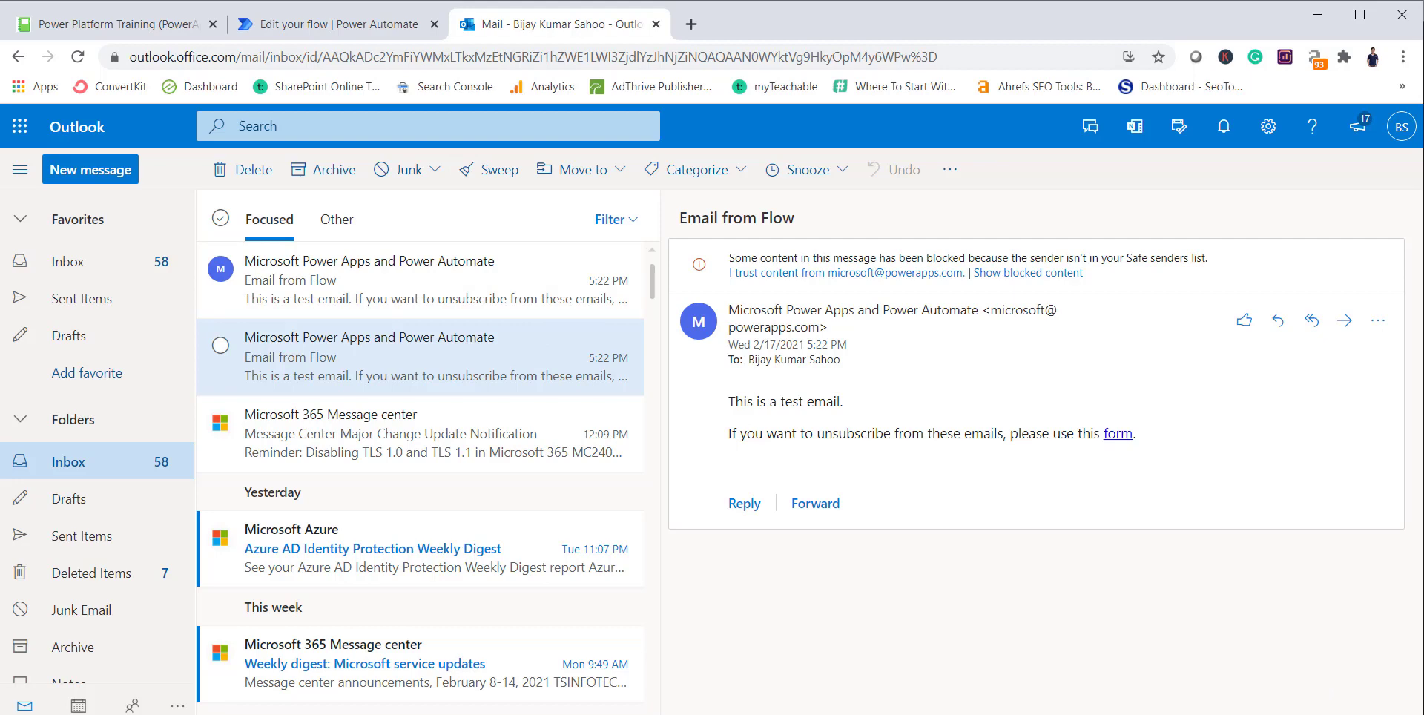
pyautogui.click(586, 296)
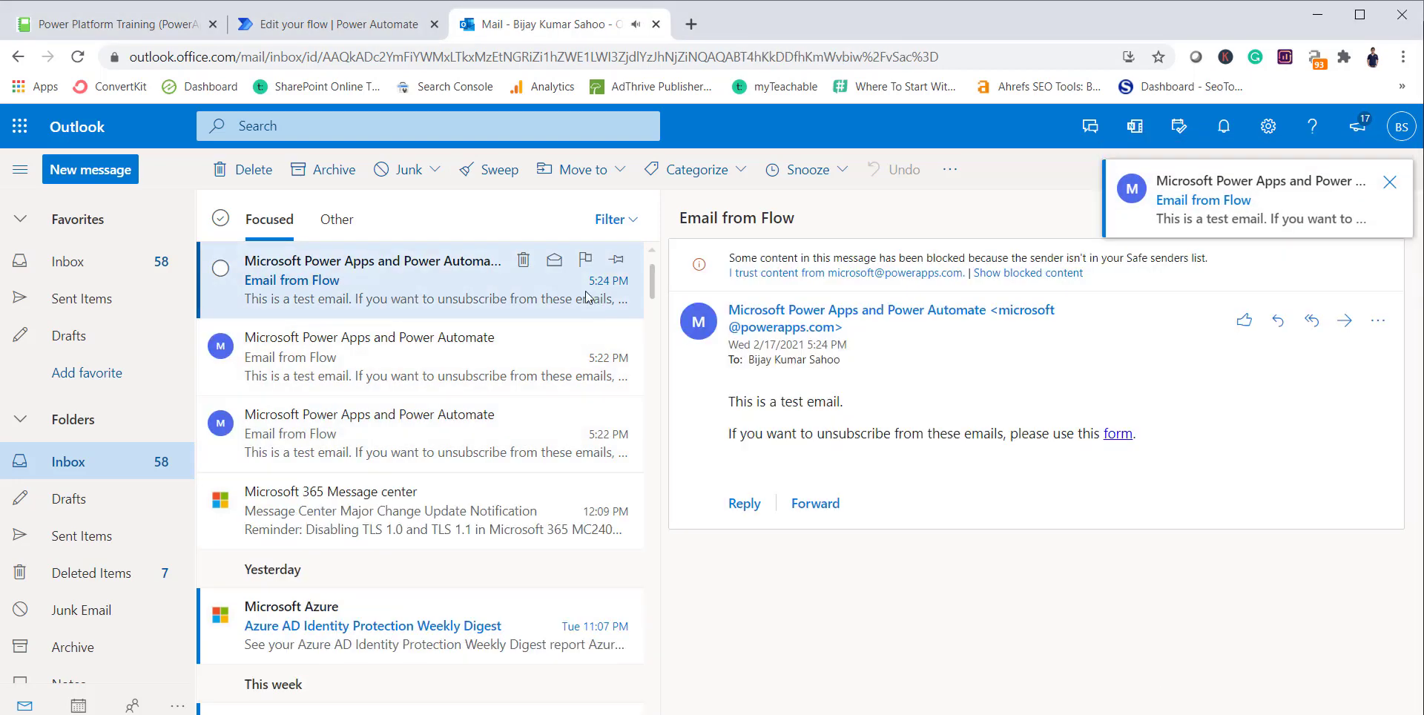